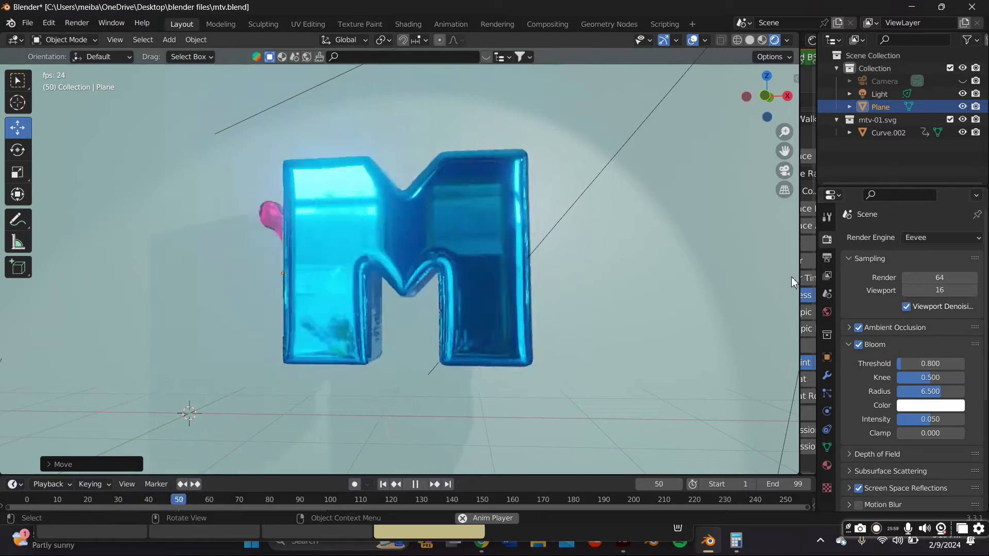
# Toggle the Bloom effect off and back on to compare the glow on the animated MTV logo
pyautogui.click(859, 344)
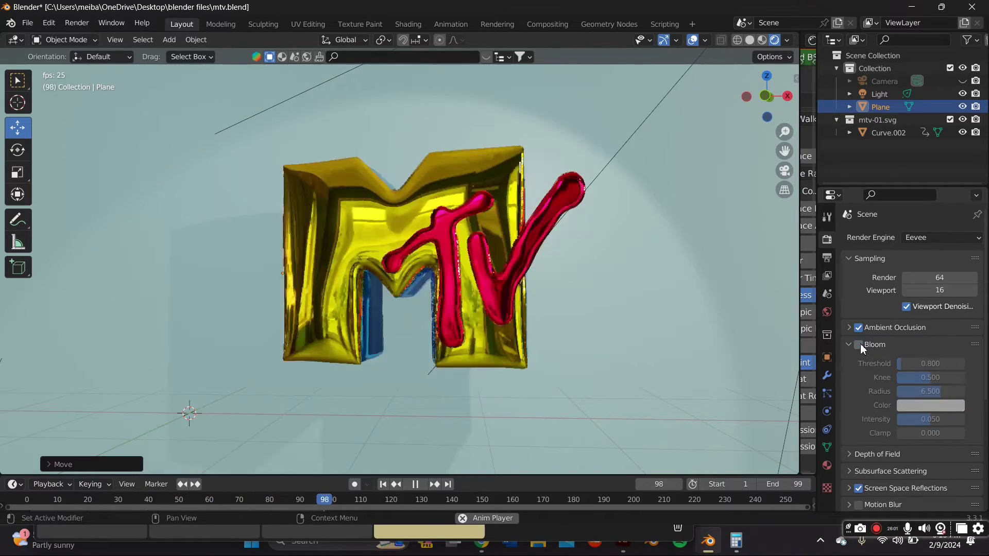
pyautogui.click(870, 338)
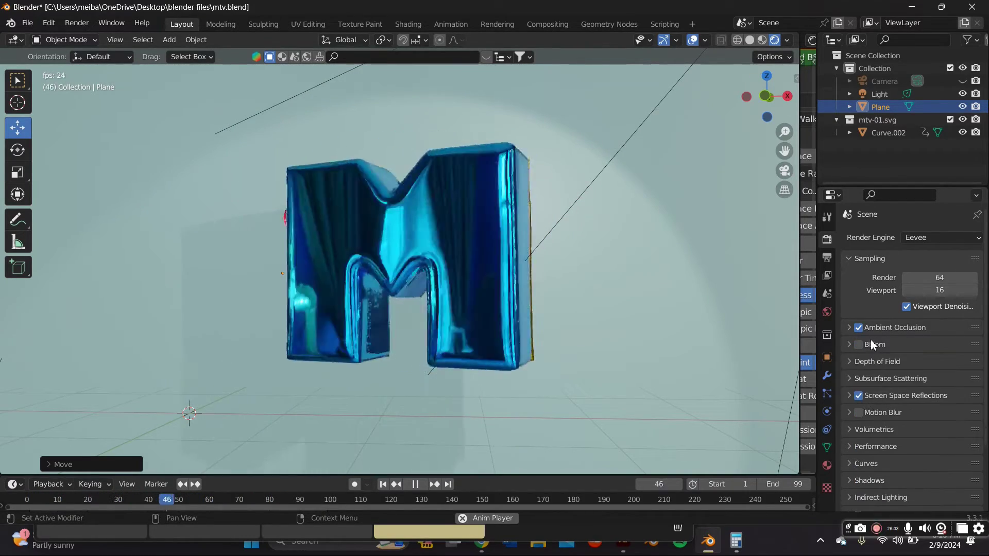
pyautogui.click(868, 341)
pyautogui.click(853, 342)
pyautogui.click(857, 344)
pyautogui.click(847, 345)
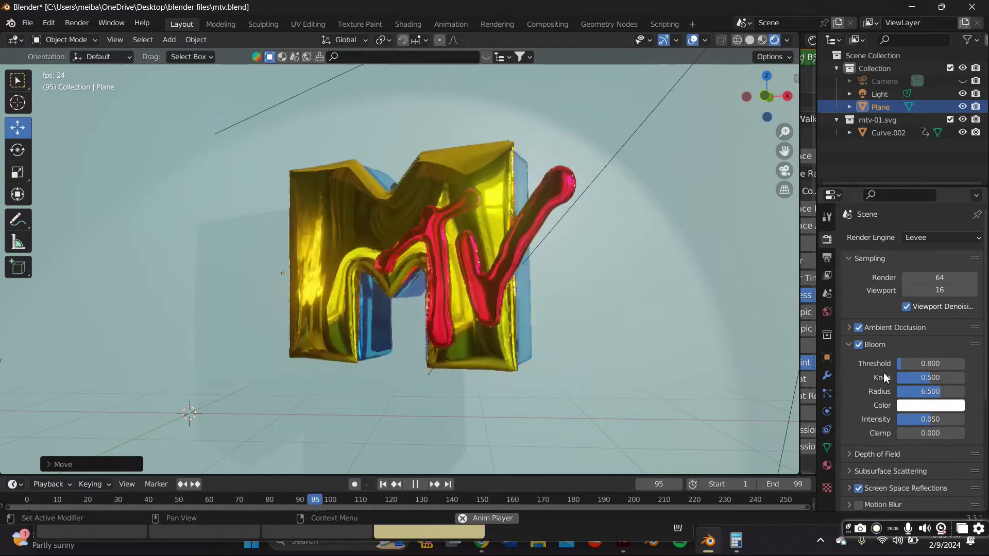
# Raise the Bloom threshold to 8.412, and switch the Bloom effect off
pyautogui.moveTo(901, 364); pyautogui.dragTo(955, 368)
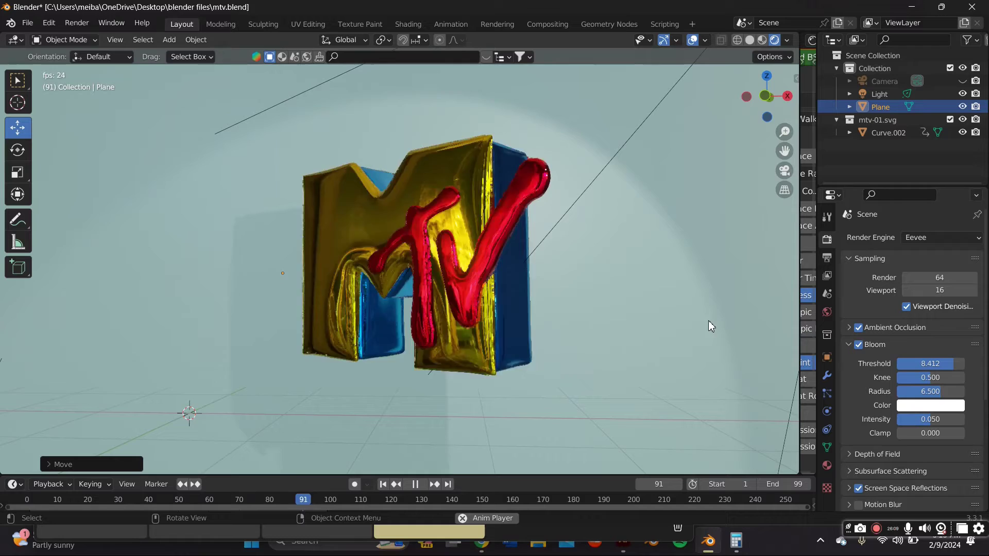
pyautogui.click(859, 345)
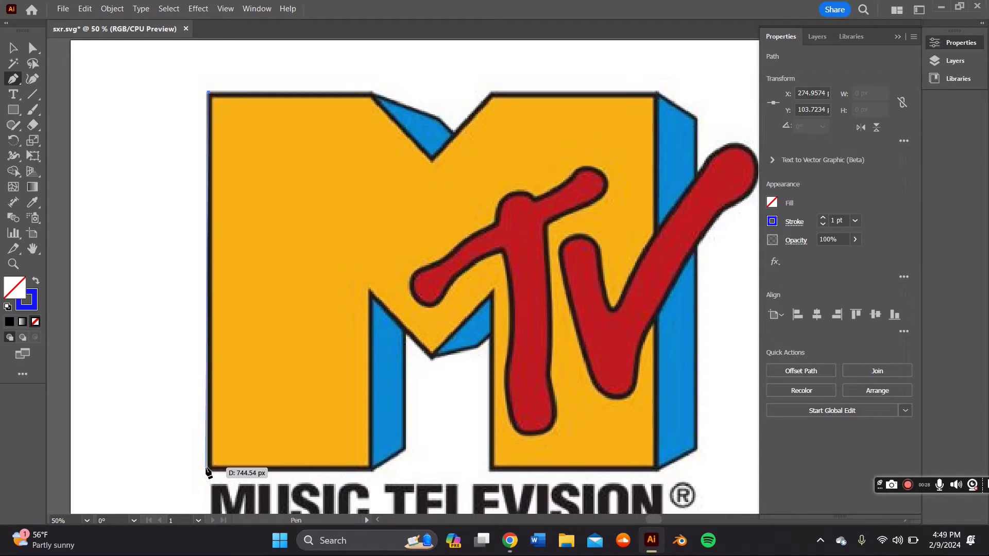
# In Illustrator, trace the yellow M's left edge, left foot and inner V notch down to the right leg's inner foot with the Pen tool
pyautogui.click(209, 469)
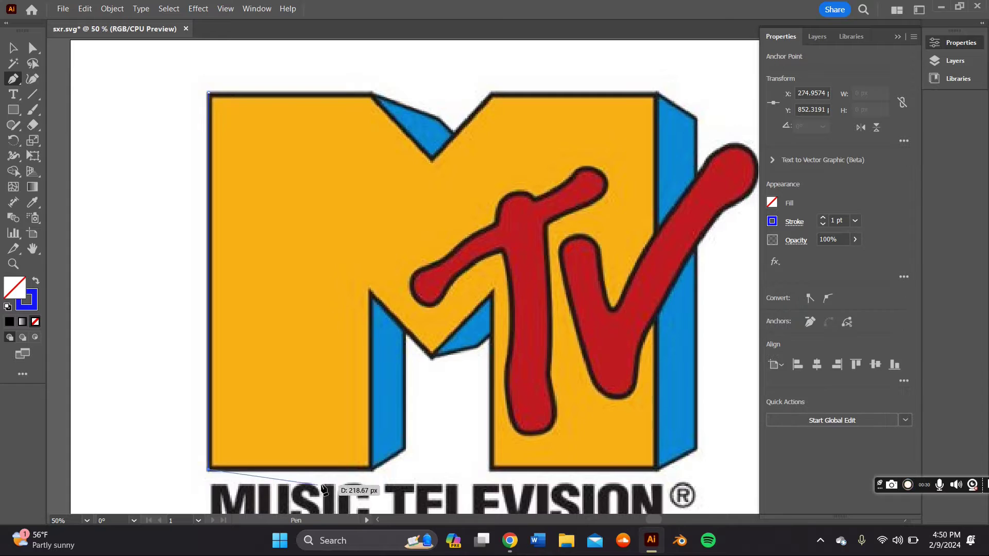
pyautogui.click(372, 470)
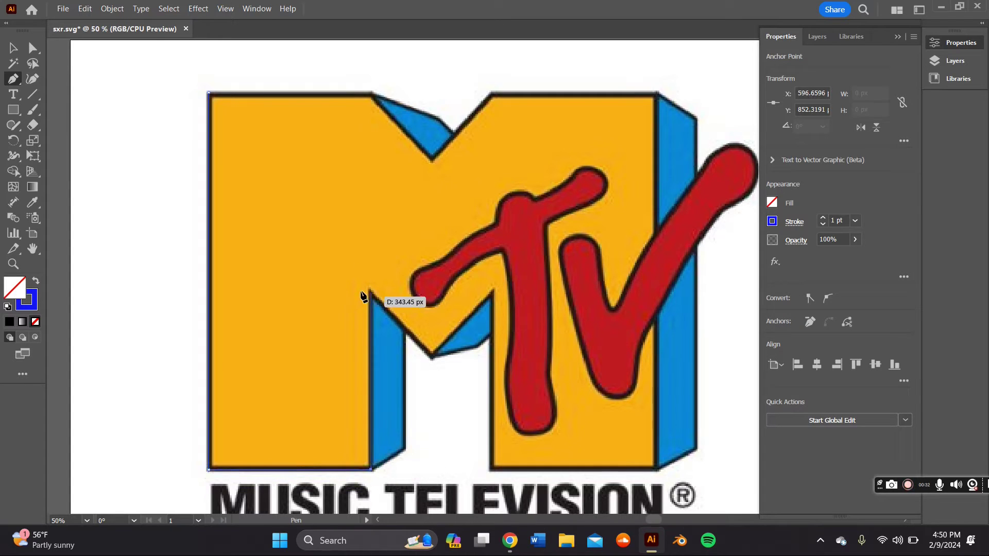
pyautogui.click(370, 291)
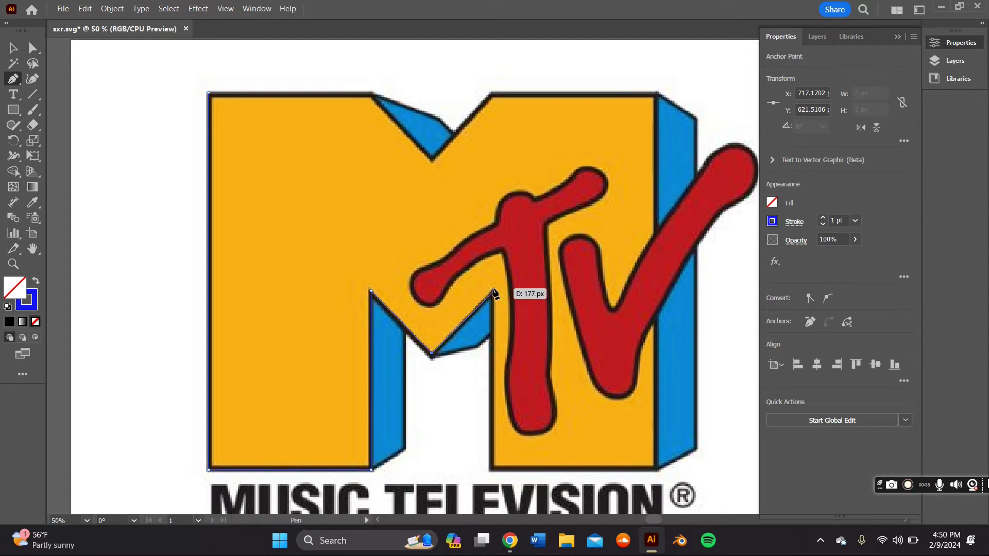
pyautogui.click(492, 290)
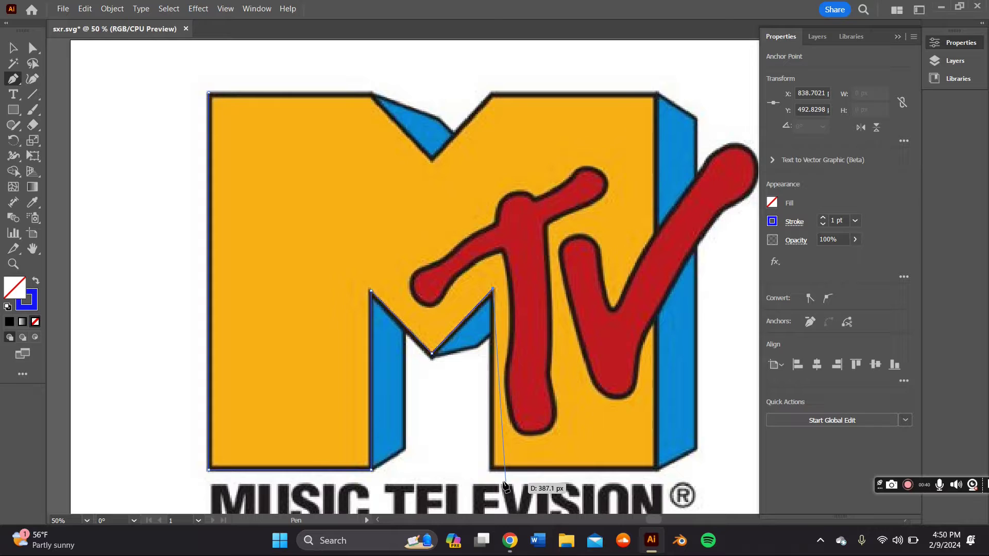
pyautogui.click(492, 470)
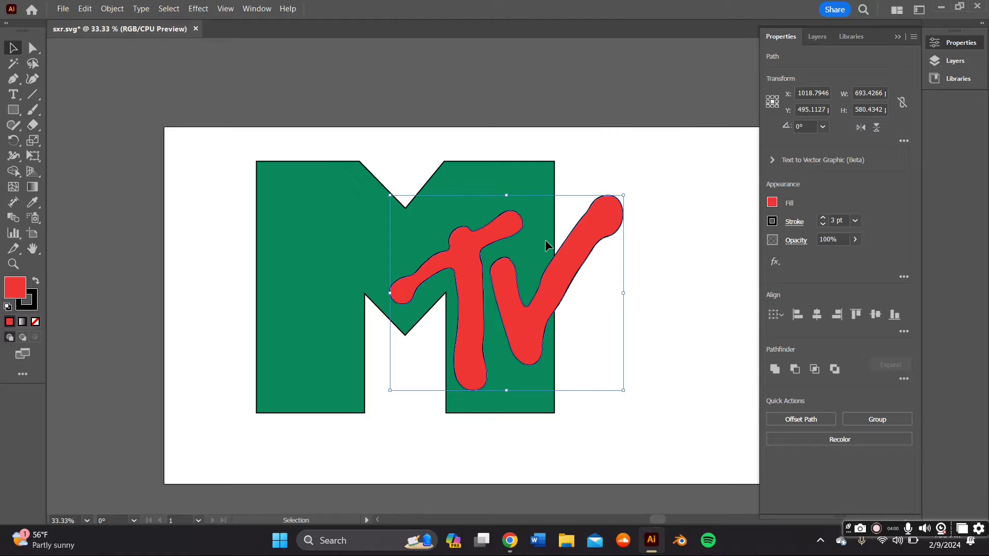
# Export the traced MTV artwork as an SVG file named mtv
pyautogui.click(63, 9)
pyautogui.moveTo(113, 279)
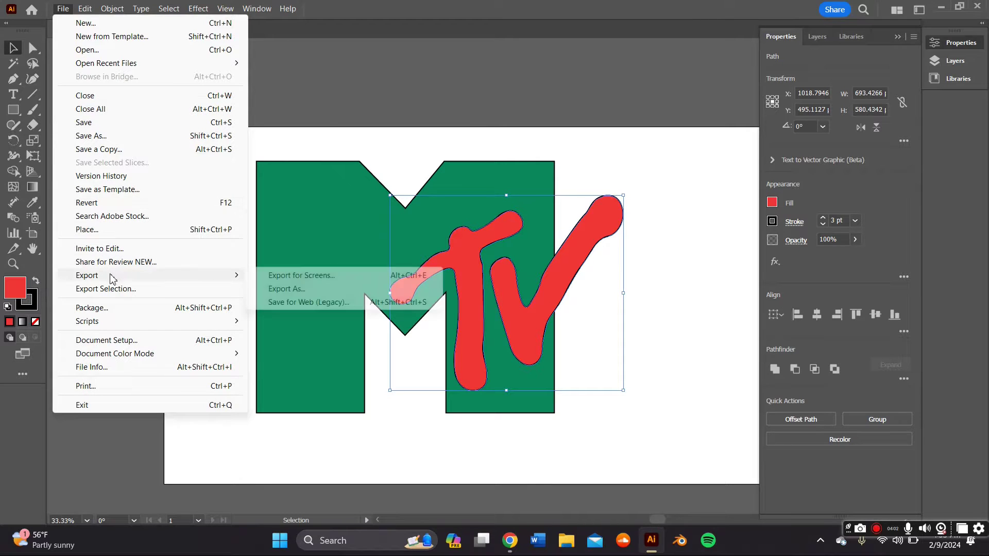
pyautogui.click(322, 290)
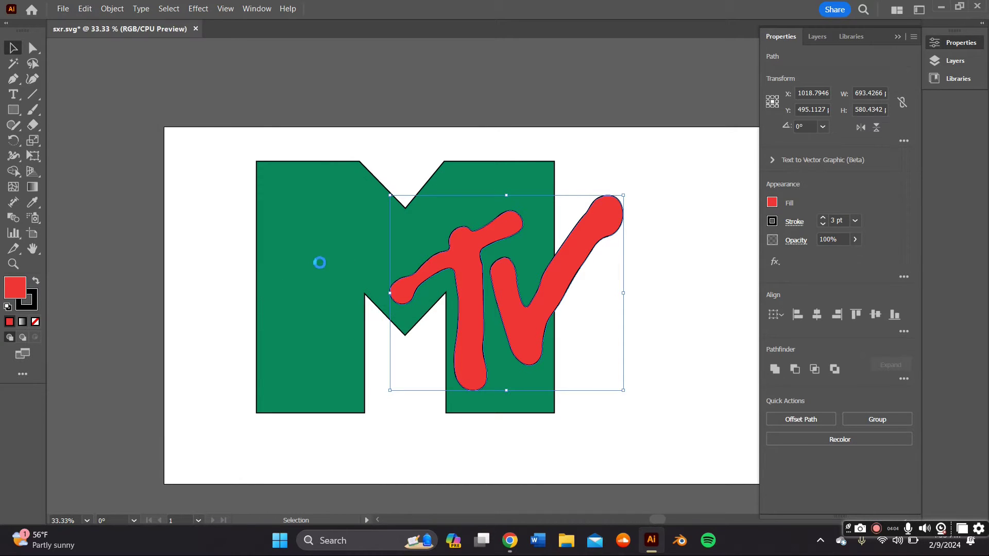
pyautogui.write('mt')
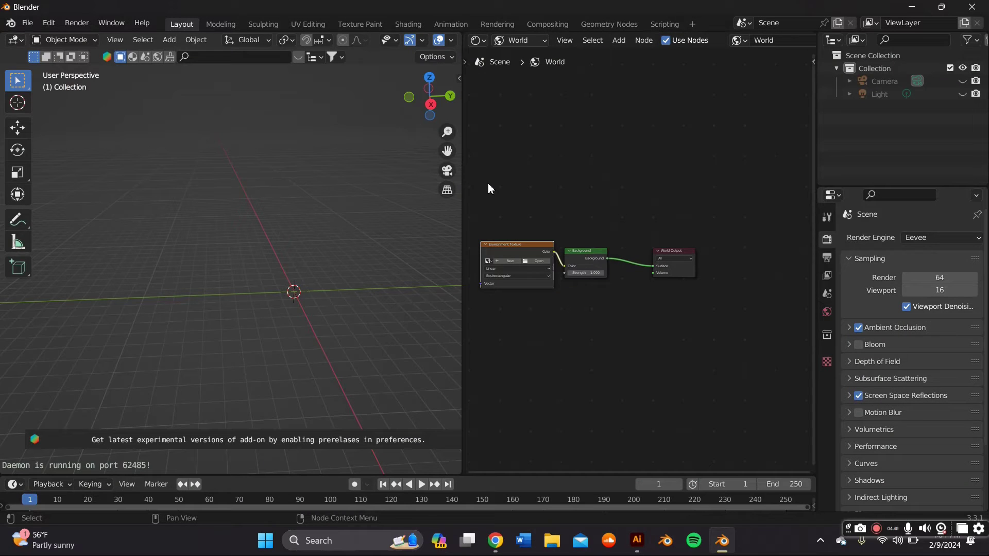
# Switch to Blender and widen the 3D viewport over the world shader editor
pyautogui.moveTo(463, 160); pyautogui.dragTo(798, 155)
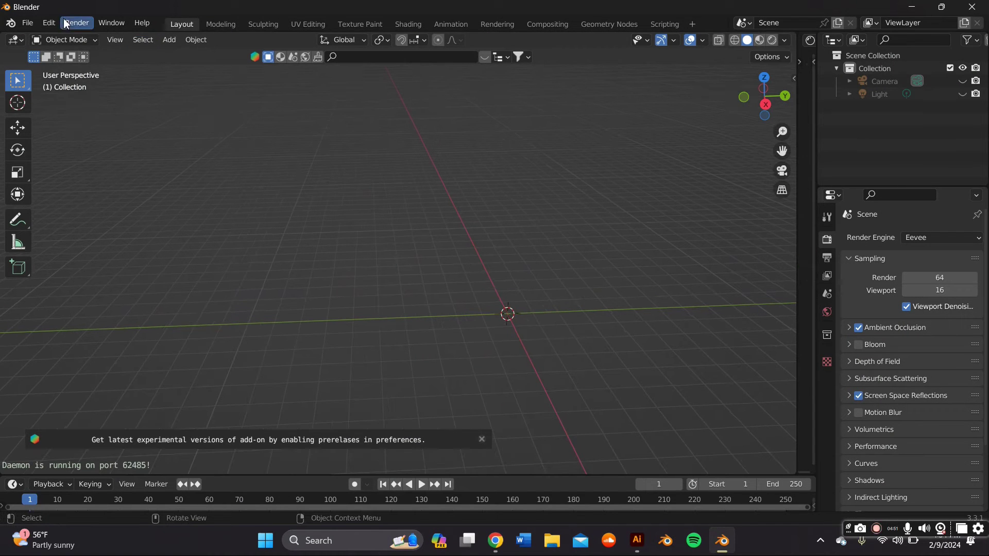
pyautogui.click(37, 24)
pyautogui.click(51, 57)
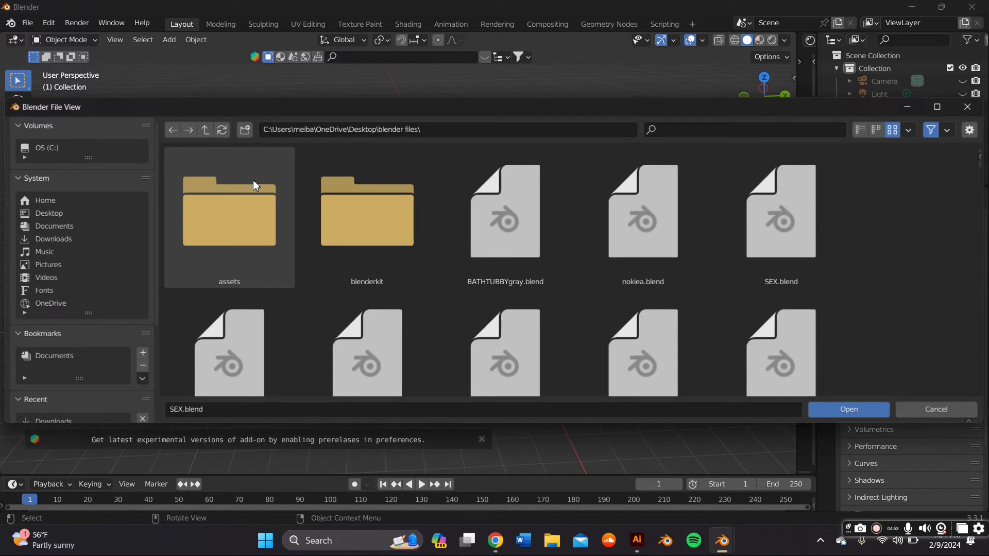
pyautogui.click(113, 239)
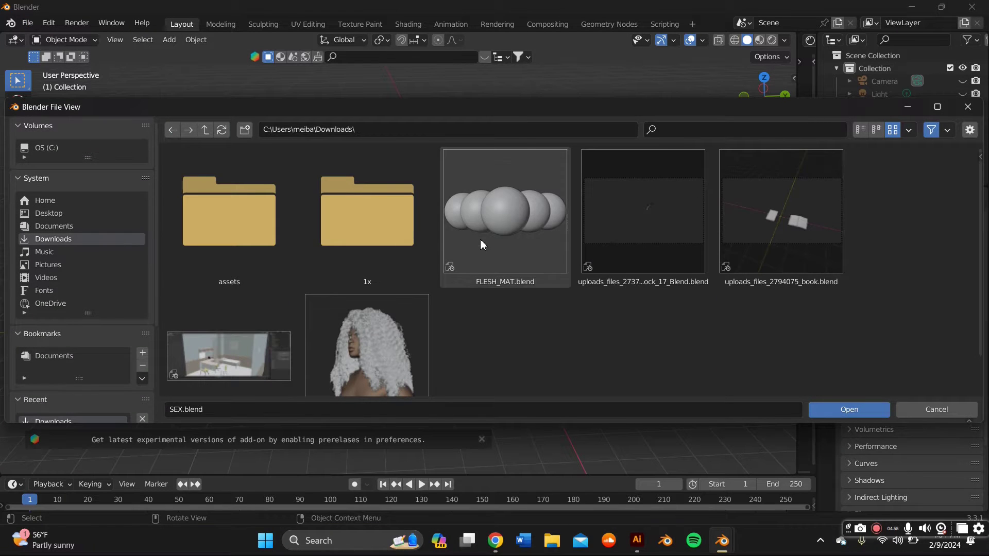
pyautogui.click(935, 409)
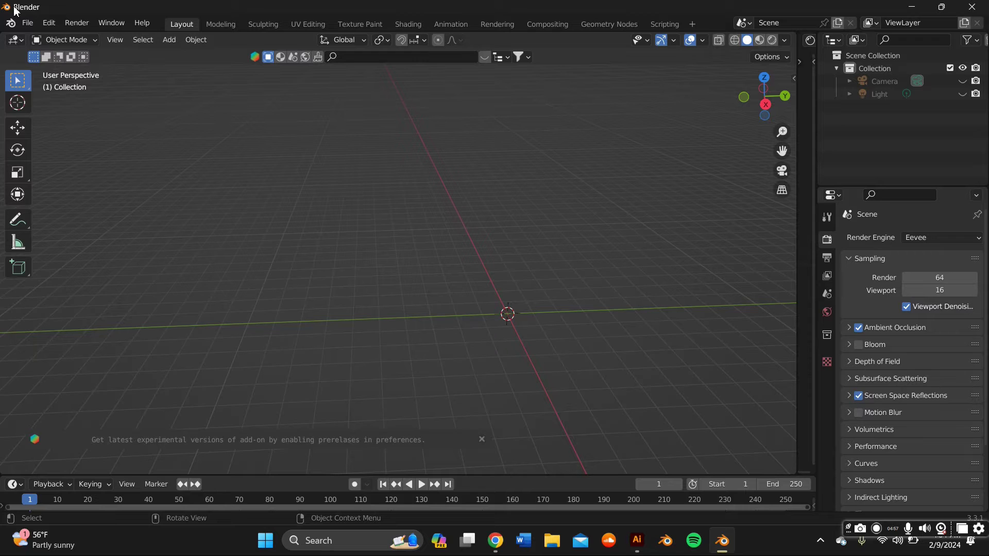
# Import mtv-01.svg into the scene and scale up its three curves in two passes to a workable size
pyautogui.click(28, 22)
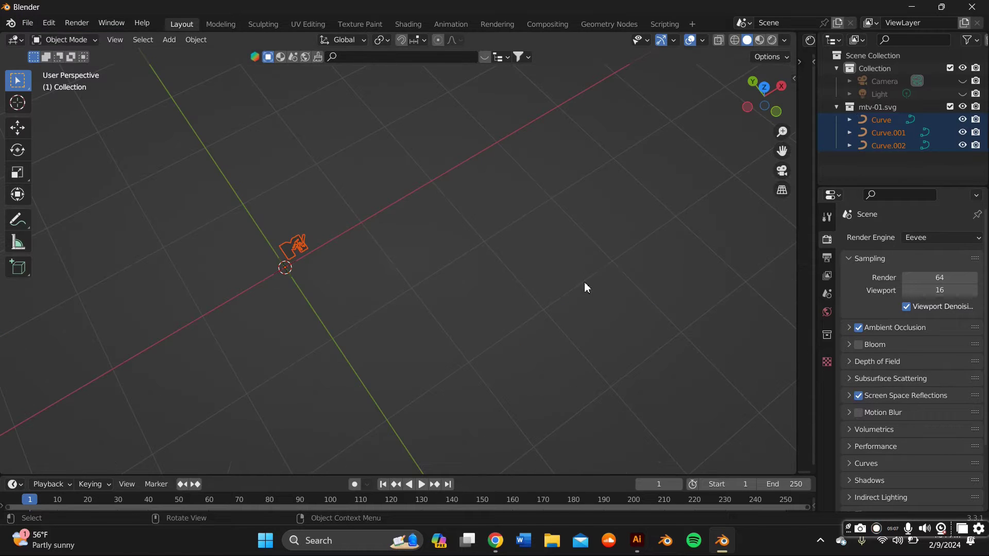
pyautogui.press('s')
pyautogui.click(326, 282)
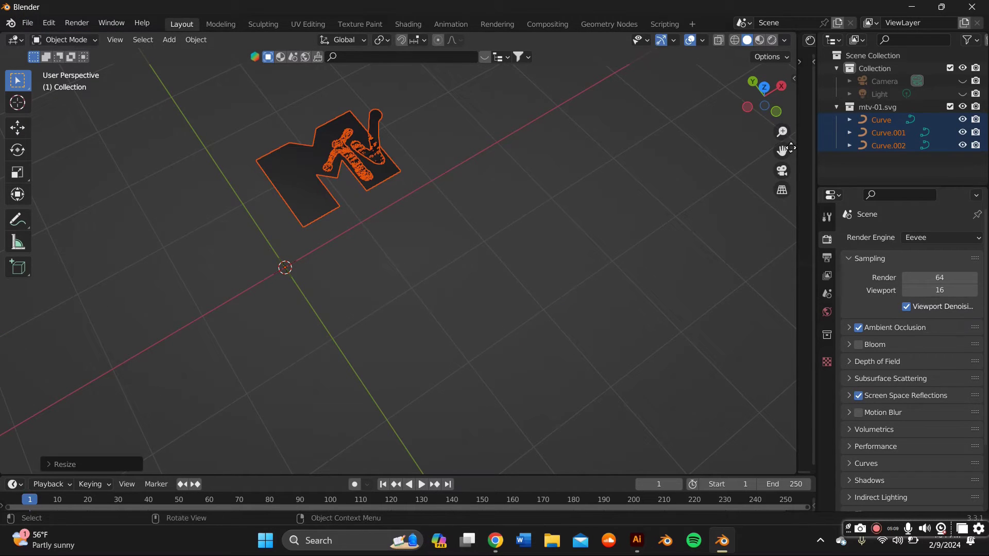
pyautogui.moveTo(788, 149); pyautogui.dragTo(784, 232)
pyautogui.moveTo(590, 145); pyautogui.dragTo(547, 178, button='middle')
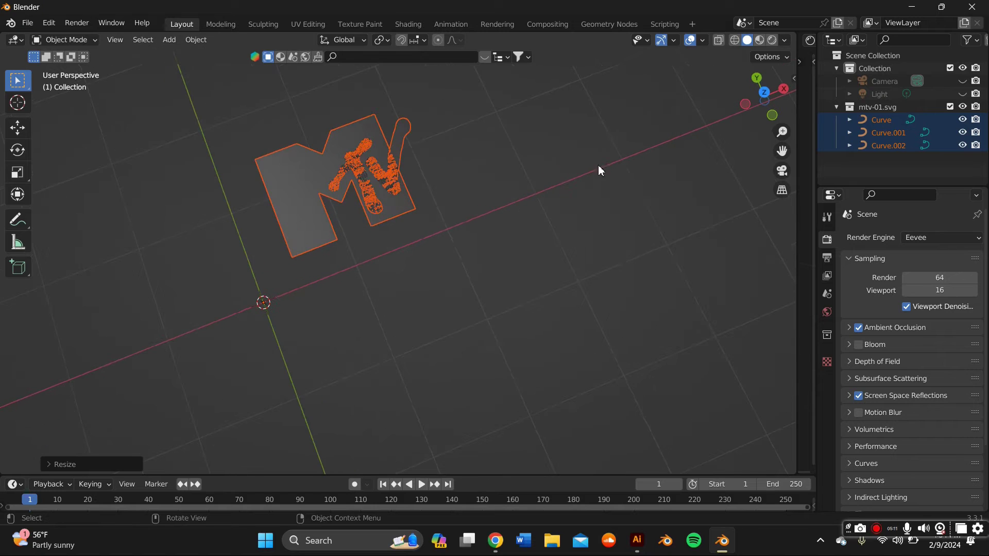
pyautogui.press('s')
pyautogui.click(173, 165)
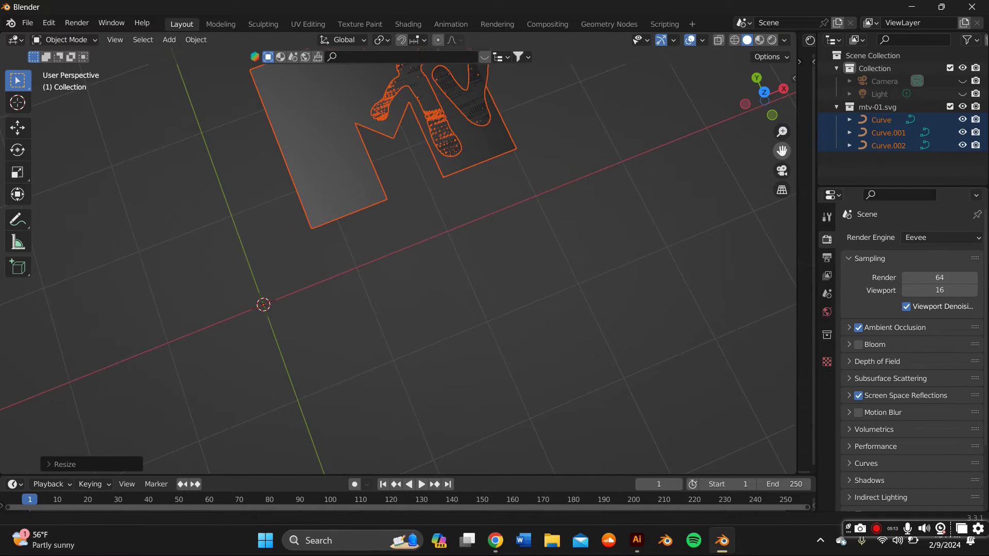
pyautogui.moveTo(782, 151); pyautogui.dragTo(769, 326)
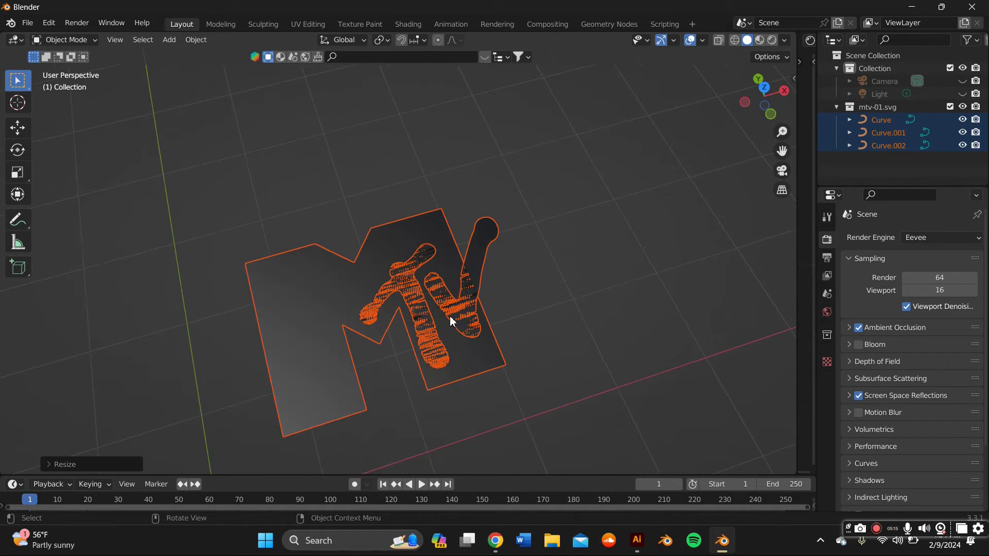
# Rotate the imported logo curves 90 degrees about the X axis to stand them upright
pyautogui.write('rx90')
pyautogui.press('Return')
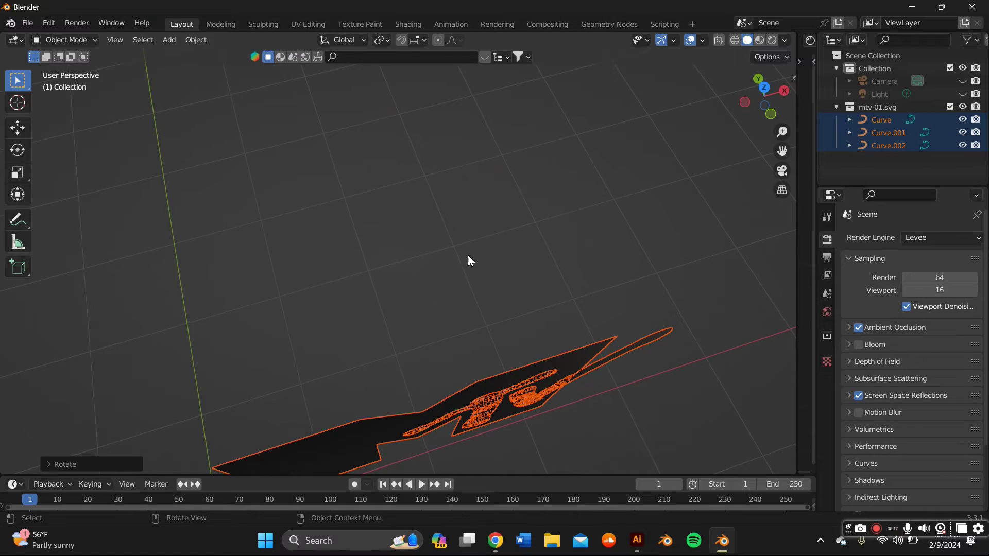
pyautogui.moveTo(468, 255); pyautogui.dragTo(443, 141, button='middle')
# Select only the M outline curve and open its curve data settings
pyautogui.click(423, 230)
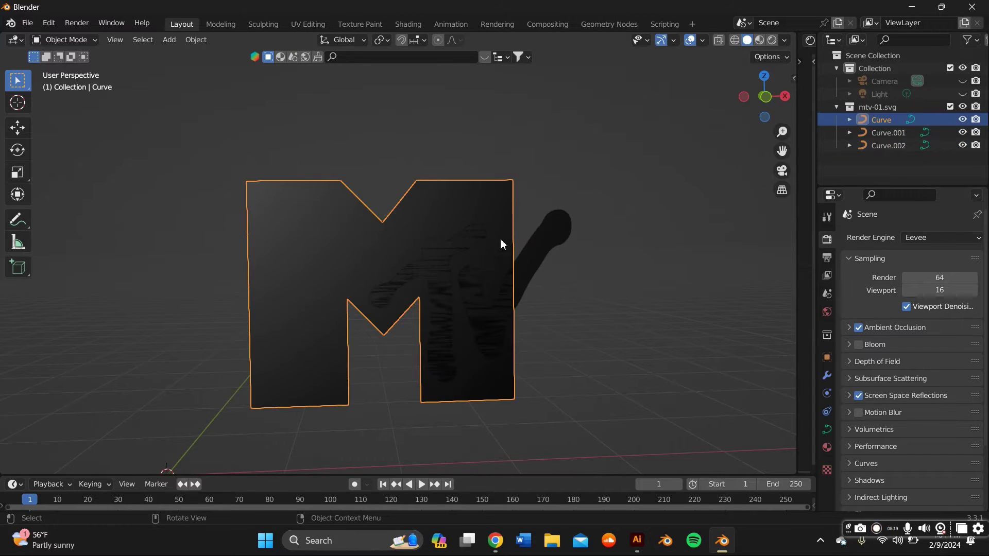
pyautogui.moveTo(501, 244); pyautogui.dragTo(479, 258, button='middle')
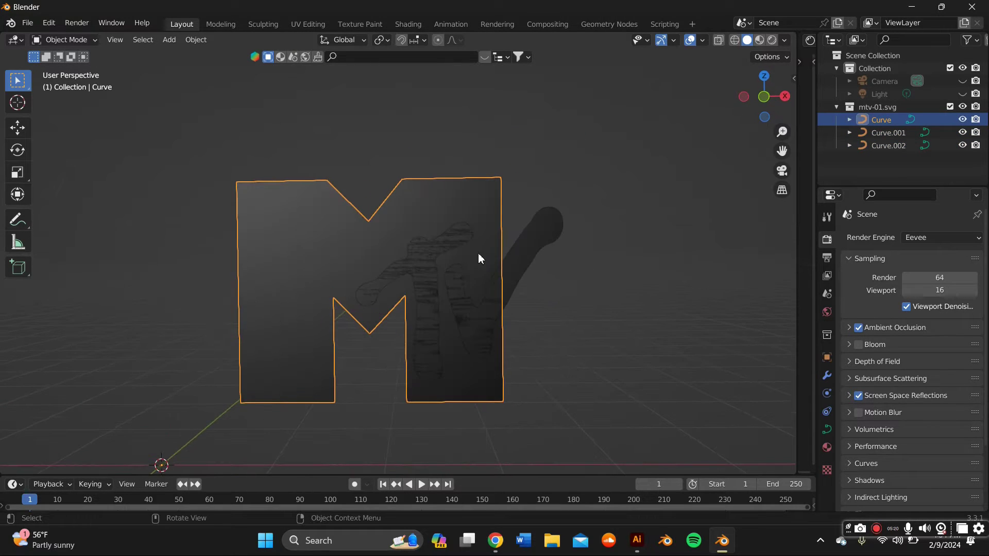
pyautogui.click(518, 126)
pyautogui.click(468, 187)
pyautogui.moveTo(468, 187)
pyautogui.mouseDown(button='middle')
pyautogui.moveTo(407, 206)
pyautogui.moveTo(466, 196)
pyautogui.mouseUp(button='middle')
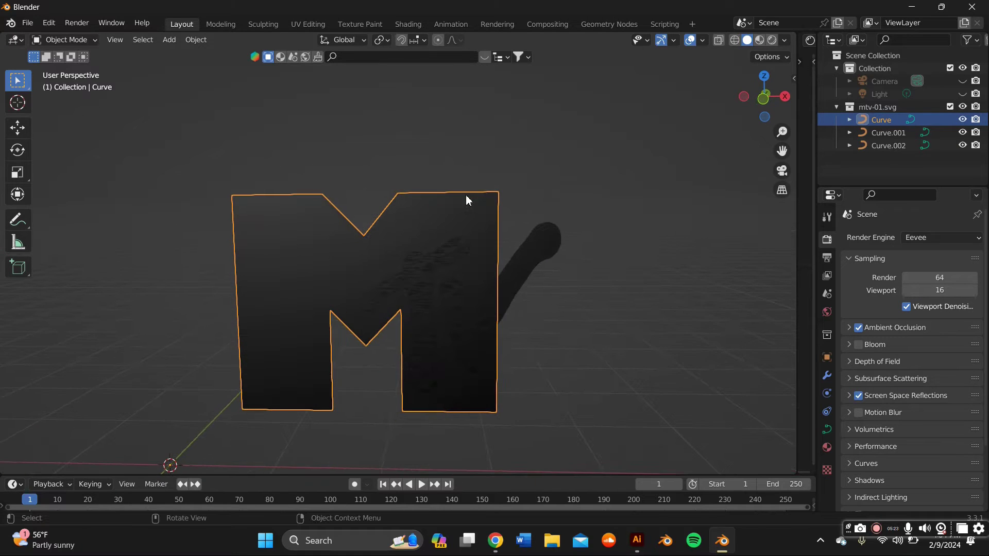
pyautogui.click(827, 429)
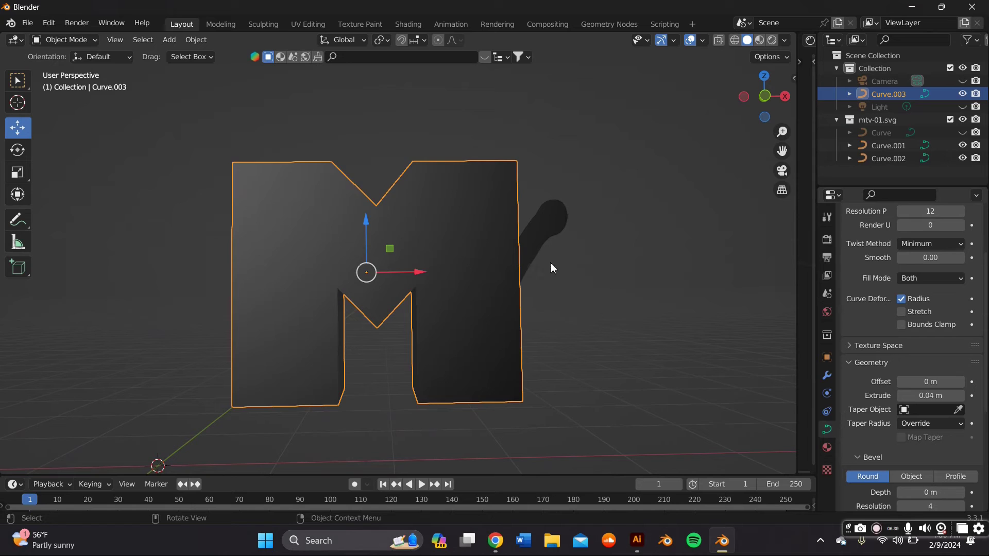
# Hide the extruded M (Curve.003) and join the T and V curves into a single object
pyautogui.click(889, 159)
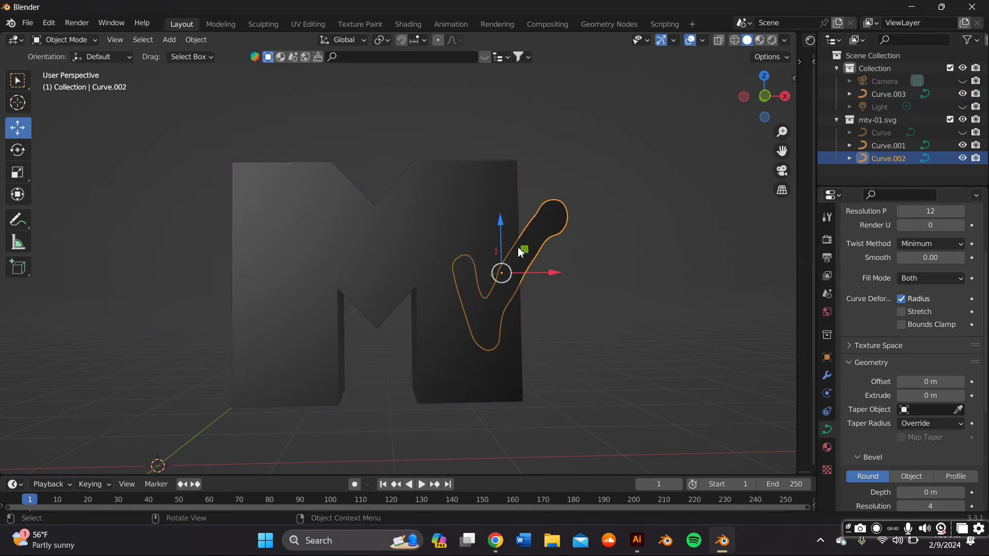
pyautogui.click(888, 94)
pyautogui.click(963, 94)
pyautogui.press('a')
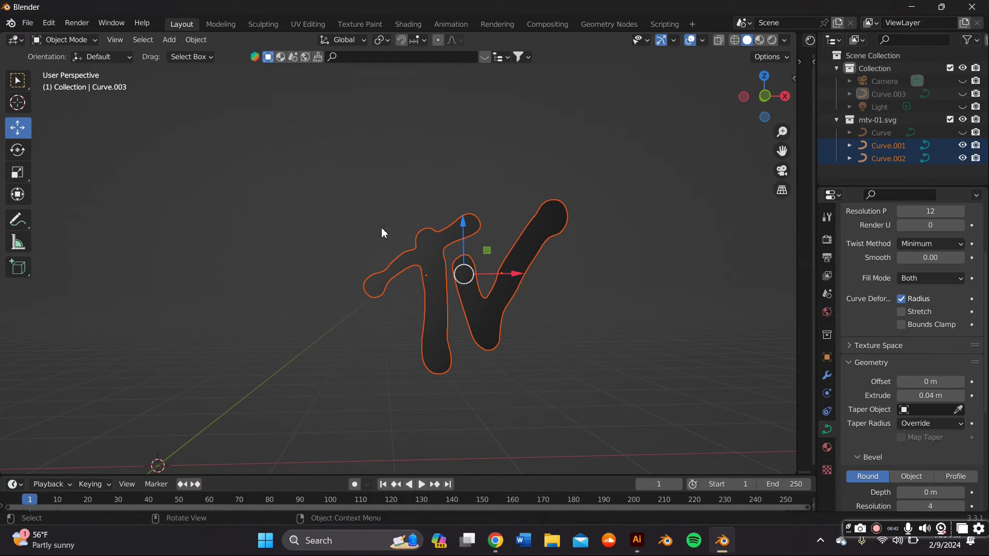
pyautogui.click(492, 330)
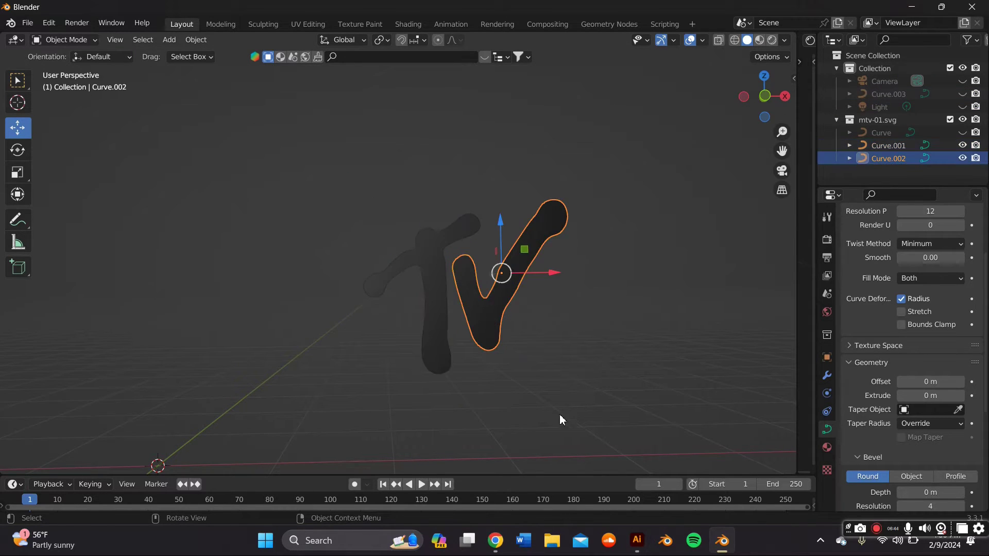
pyautogui.moveTo(560, 411); pyautogui.dragTo(415, 304)
pyautogui.rightClick(438, 292)
pyautogui.click(413, 268)
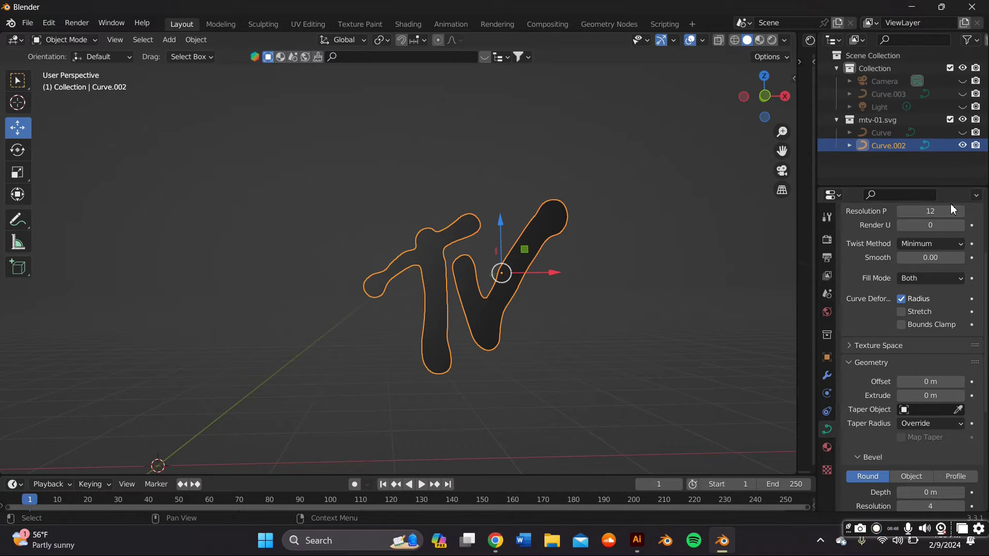
# Extrude the joined TV lettering by 0.01 m and fine-tune its depth while viewing it at an angle
pyautogui.click(961, 395)
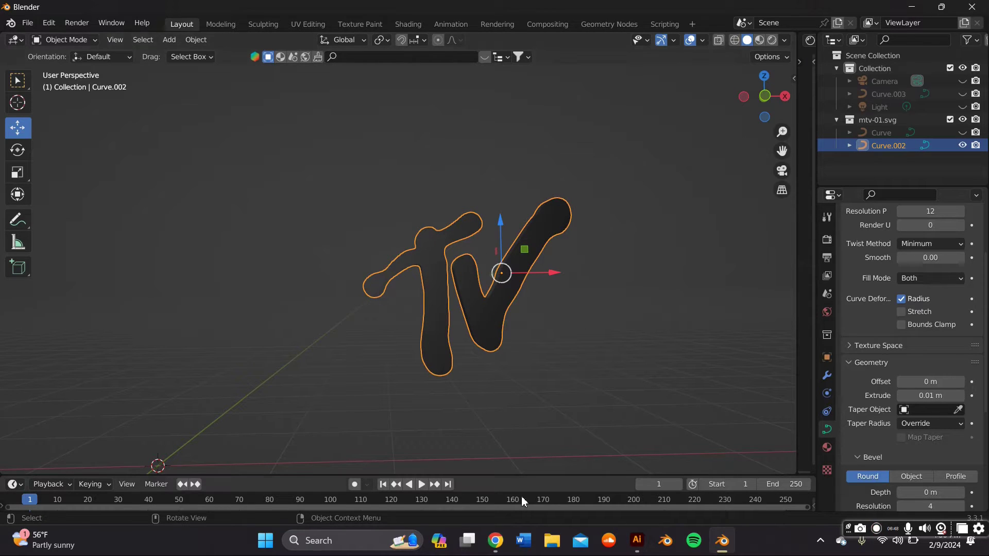
pyautogui.click(495, 540)
pyautogui.click(494, 541)
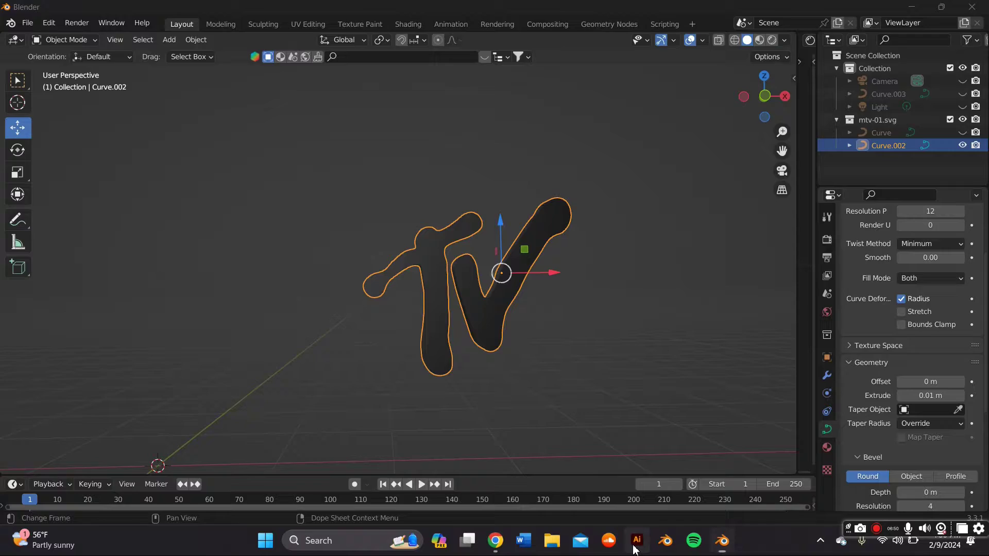
pyautogui.click(636, 545)
pyautogui.click(635, 544)
pyautogui.moveTo(564, 309); pyautogui.dragTo(433, 308, button='middle')
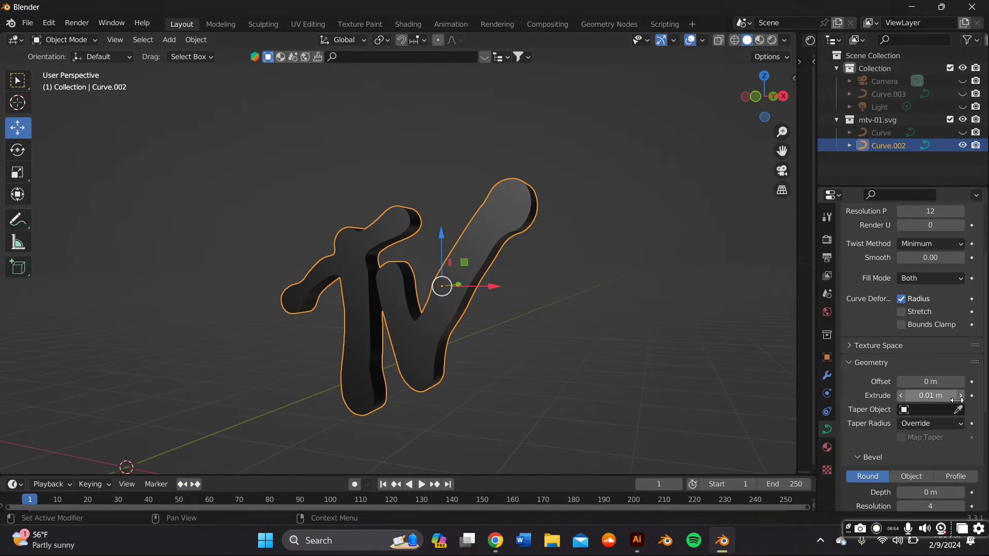
pyautogui.moveTo(933, 395); pyautogui.dragTo(954, 400)
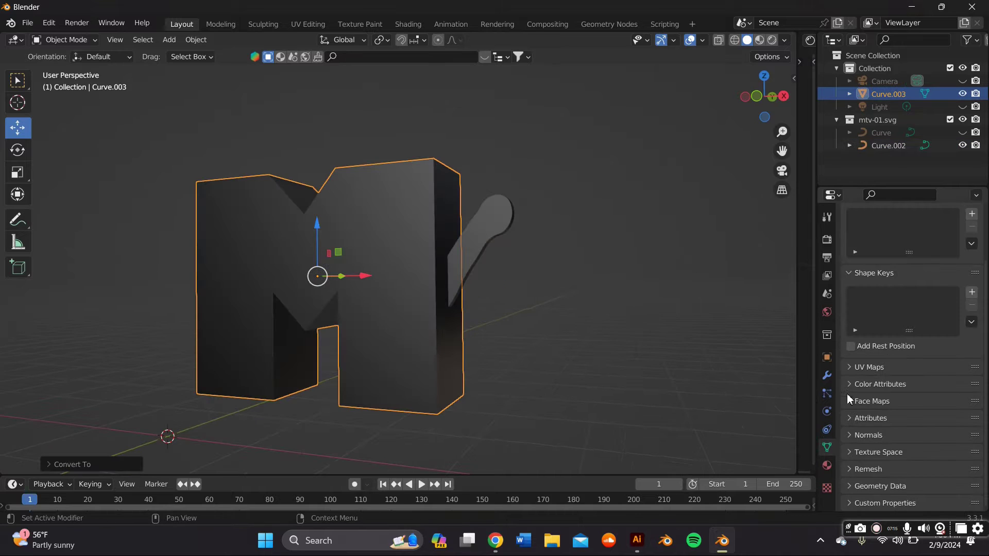
# Add a Remesh modifier to the M in Smooth mode with Remove Disconnected off, raise its Octree Depth, and apply it
pyautogui.click(827, 375)
pyautogui.click(874, 239)
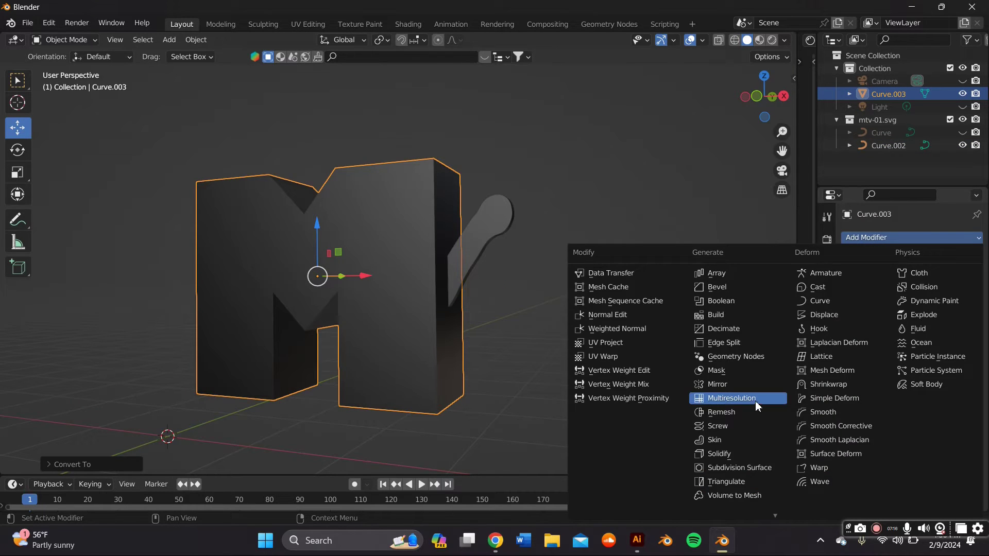
pyautogui.click(741, 414)
pyautogui.click(894, 277)
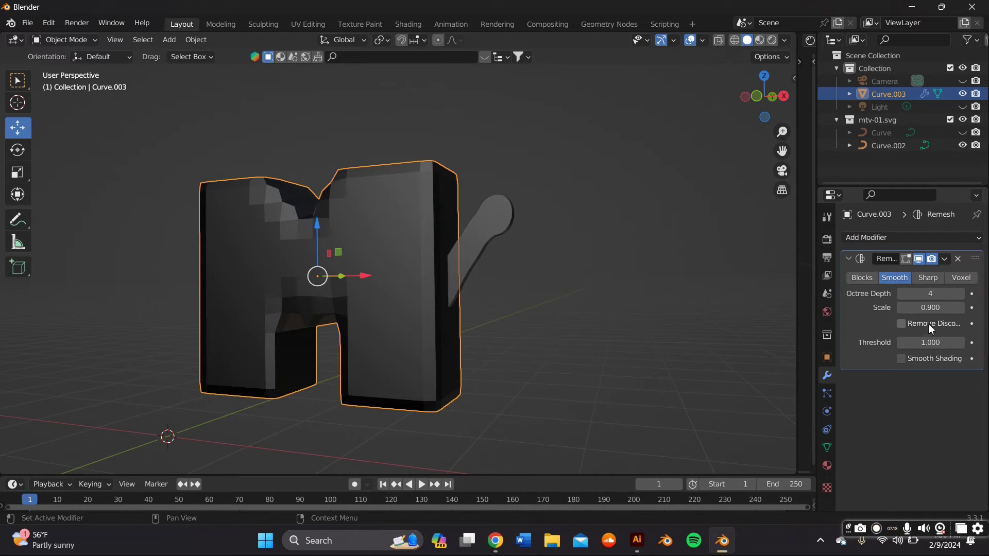
pyautogui.moveTo(942, 294); pyautogui.dragTo(986, 299)
pyautogui.moveTo(507, 281); pyautogui.dragTo(531, 281, button='middle')
pyautogui.click(944, 259)
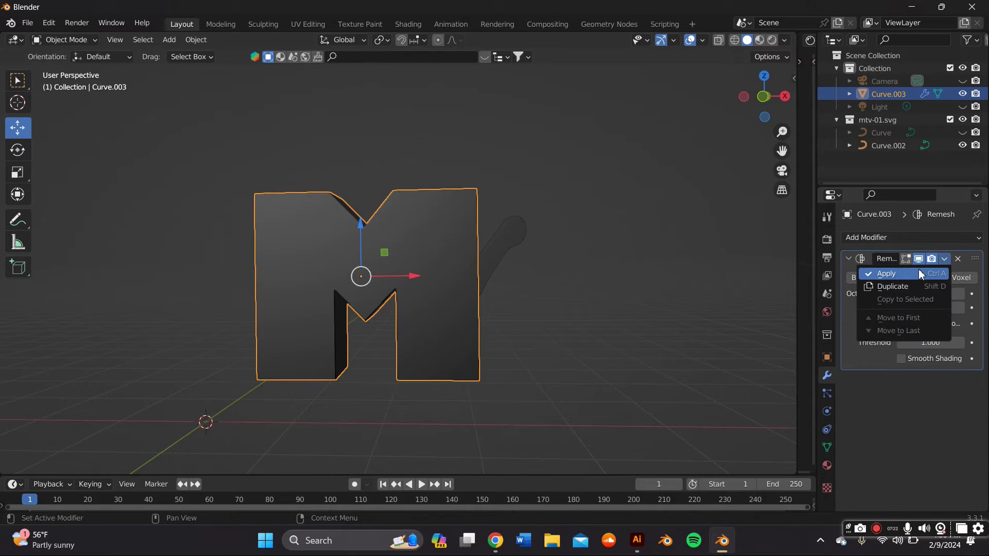
pyautogui.click(899, 274)
# Convert the TV lettering curve to a mesh
pyautogui.click(512, 254)
pyautogui.rightClick(460, 249)
pyautogui.moveTo(462, 251)
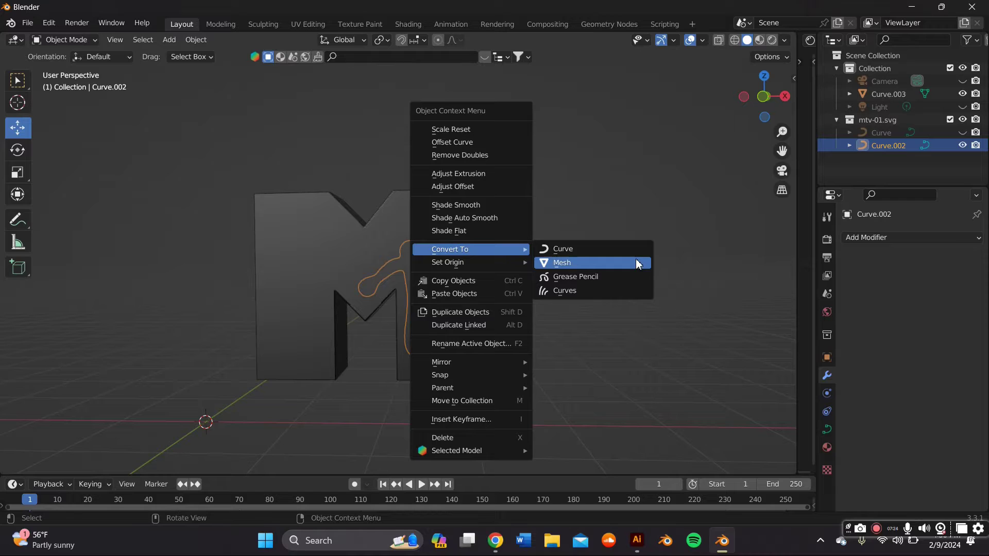
pyautogui.click(630, 264)
# Remesh the TV lettering in Smooth mode with Octree Depth 9 and Remove Disconnected off, and apply the modifier
pyautogui.click(933, 238)
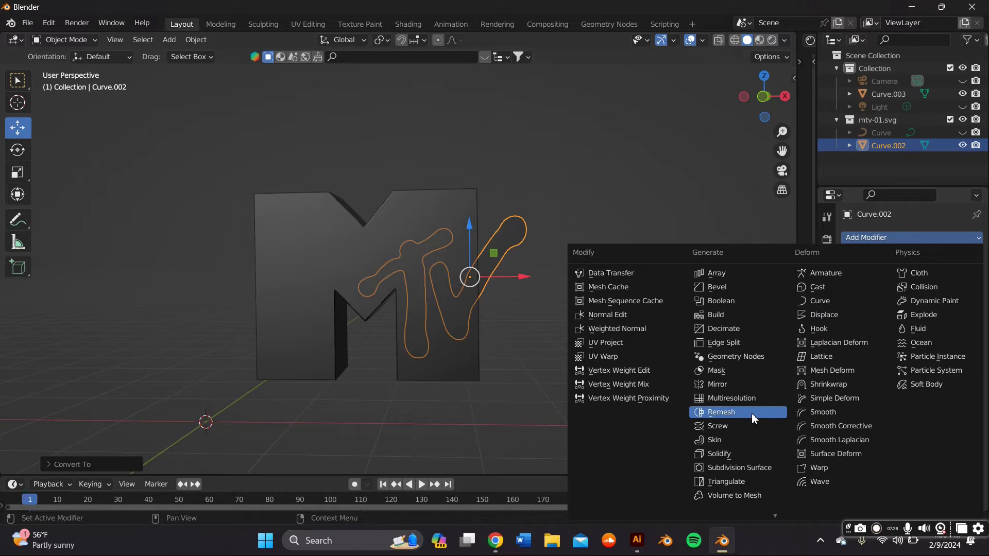
pyautogui.click(752, 413)
pyautogui.click(895, 278)
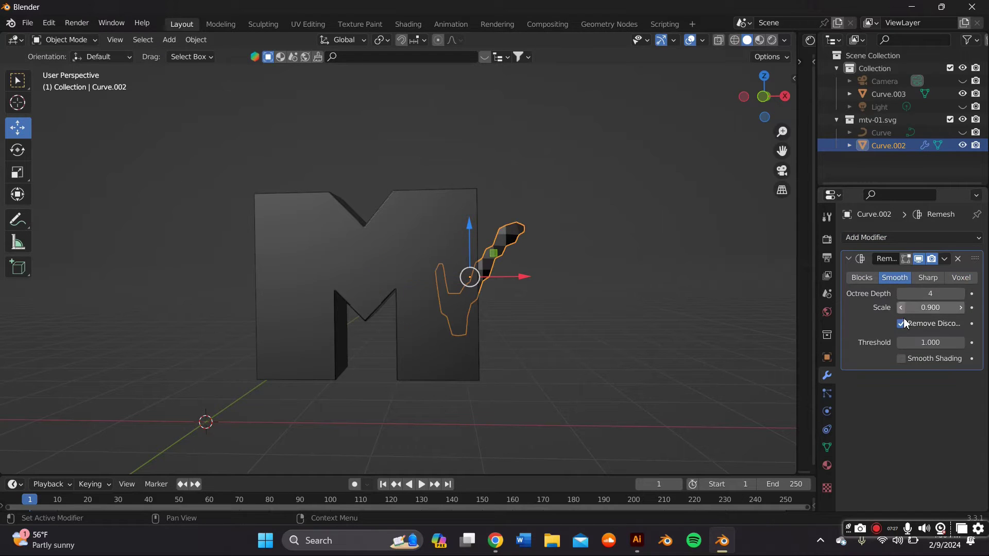
pyautogui.click(961, 293)
pyautogui.click(962, 294)
pyautogui.click(961, 294)
pyautogui.click(961, 294)
pyautogui.scroll(4, 701, 252)
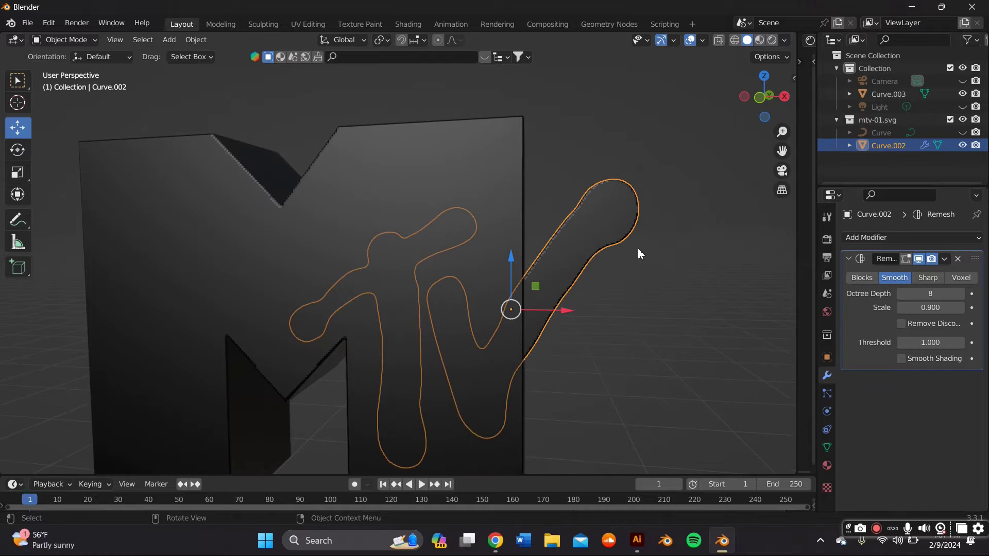
pyautogui.click(957, 294)
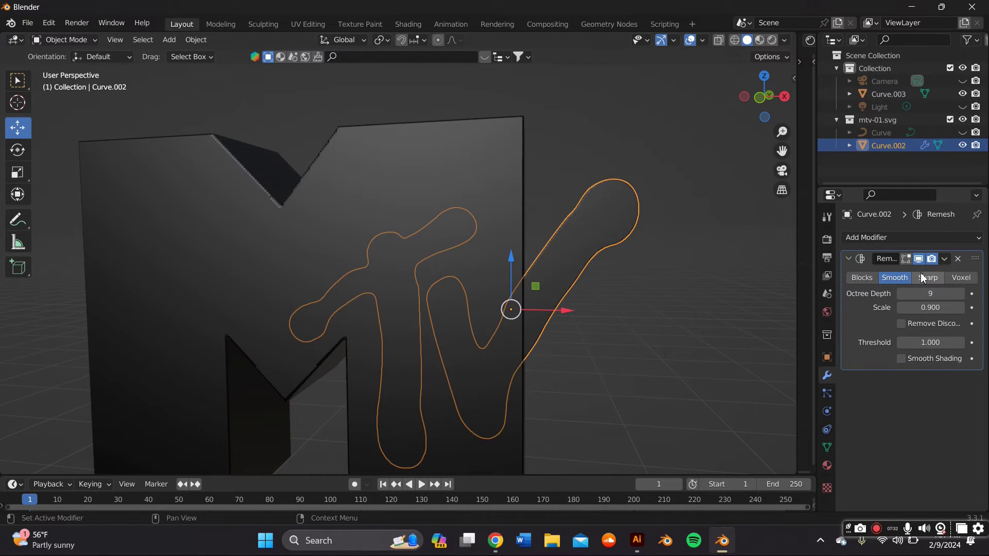
pyautogui.click(946, 259)
pyautogui.click(930, 273)
# Switch the M to Sculpt Mode and try softening its edges with the Smooth brush at strength 0.700
pyautogui.click(65, 39)
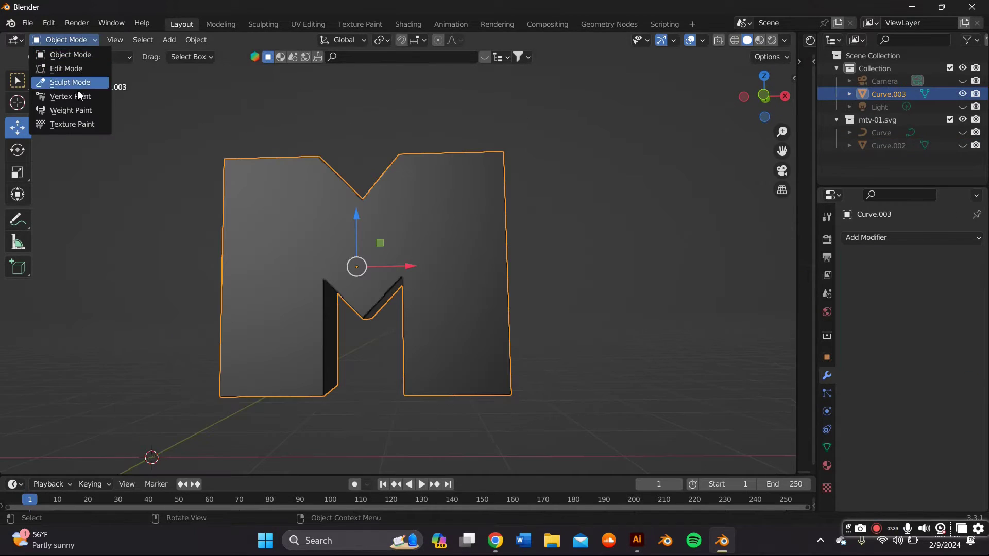
pyautogui.click(72, 82)
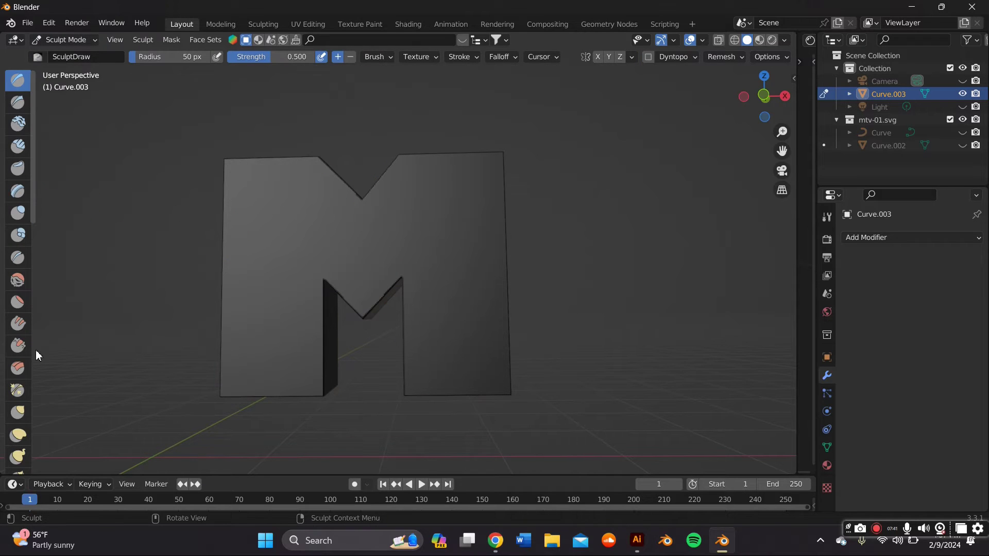
pyautogui.click(18, 345)
pyautogui.click(17, 280)
pyautogui.scroll(-4, 237, 252)
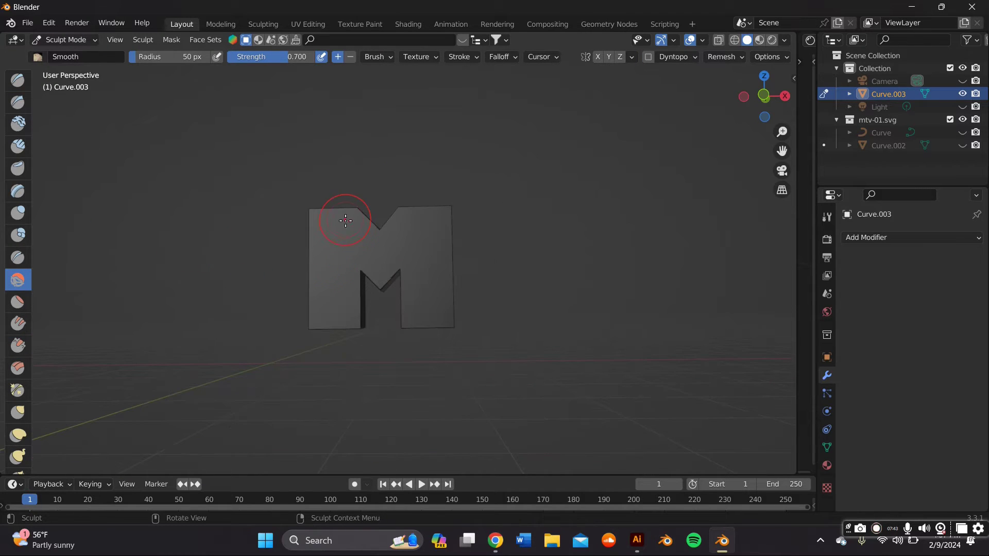
pyautogui.moveTo(346, 221); pyautogui.dragTo(303, 344)
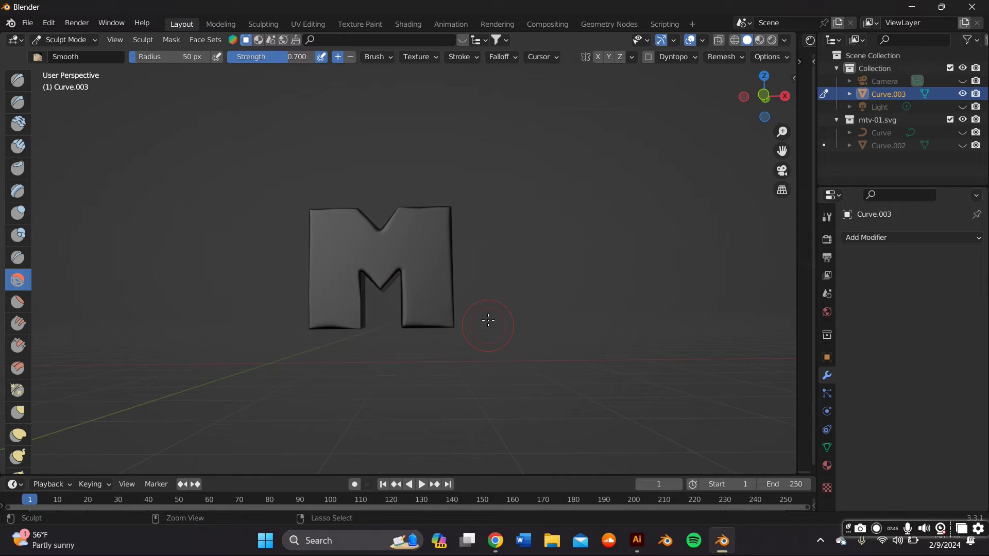
pyautogui.hotkey('ctrl', 'z')
# Choose the Inflate brush for sculpting the M
pyautogui.scroll(1, 266, 199)
pyautogui.click(18, 213)
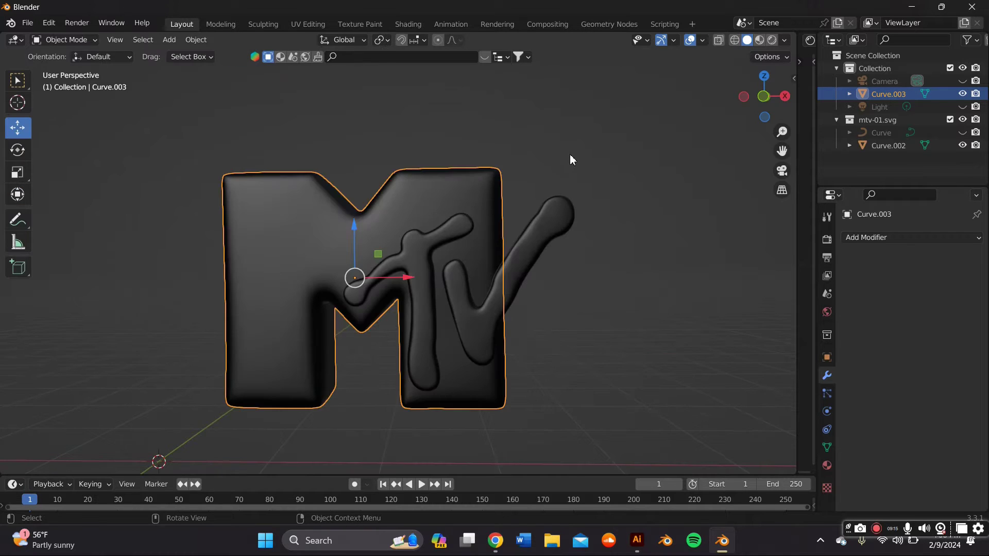
# Clear the selection and enlarge the Shader Editor beside the viewport, leaving it on the World nodes
pyautogui.click(572, 157)
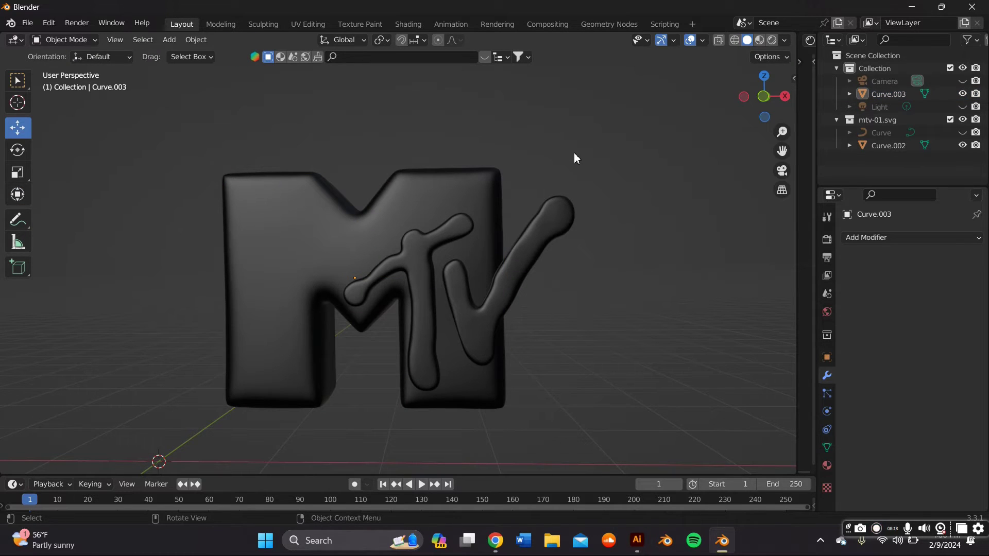
pyautogui.scroll(2, 574, 153)
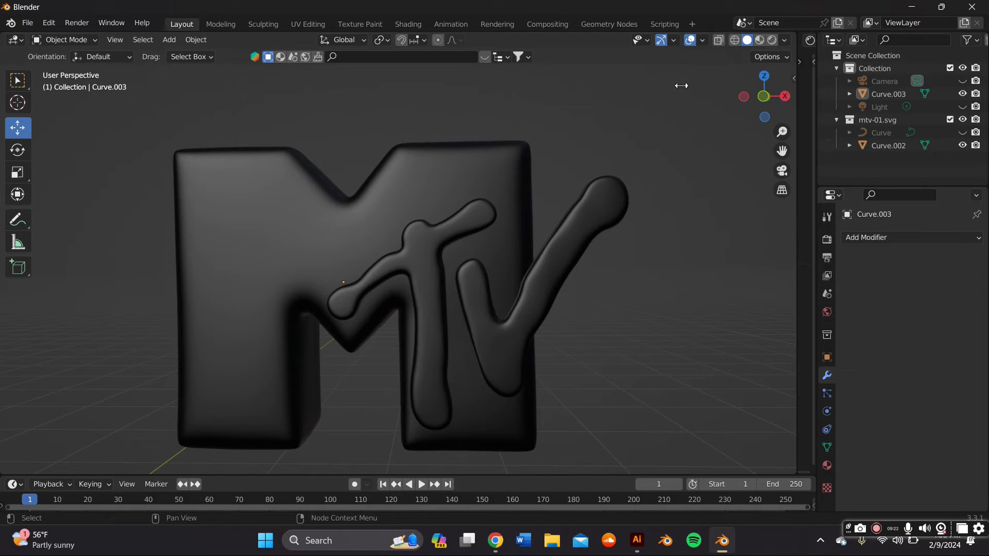
pyautogui.moveTo(798, 78); pyautogui.dragTo(500, 165)
pyautogui.moveTo(562, 169); pyautogui.dragTo(596, 163, button='middle')
pyautogui.click(574, 40)
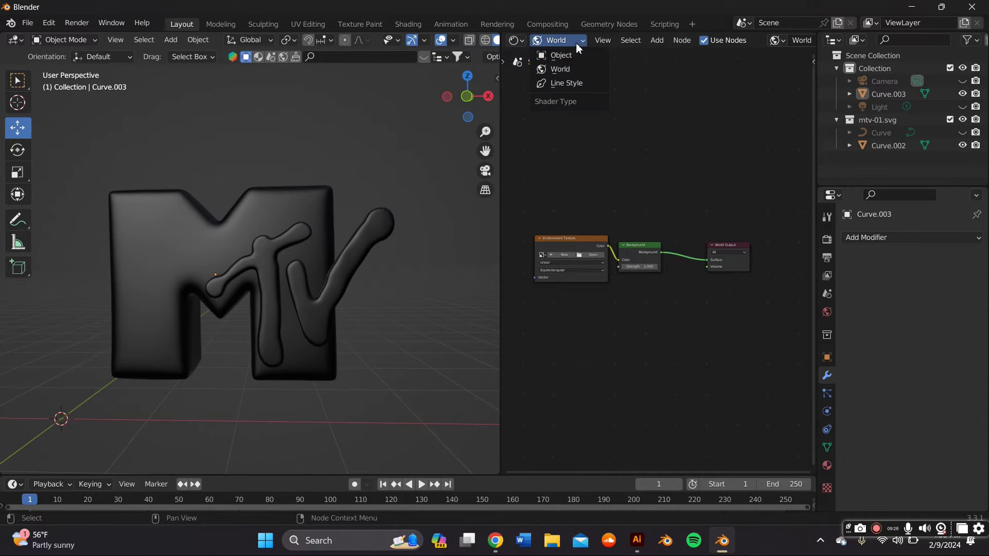
pyautogui.click(587, 56)
pyautogui.click(548, 41)
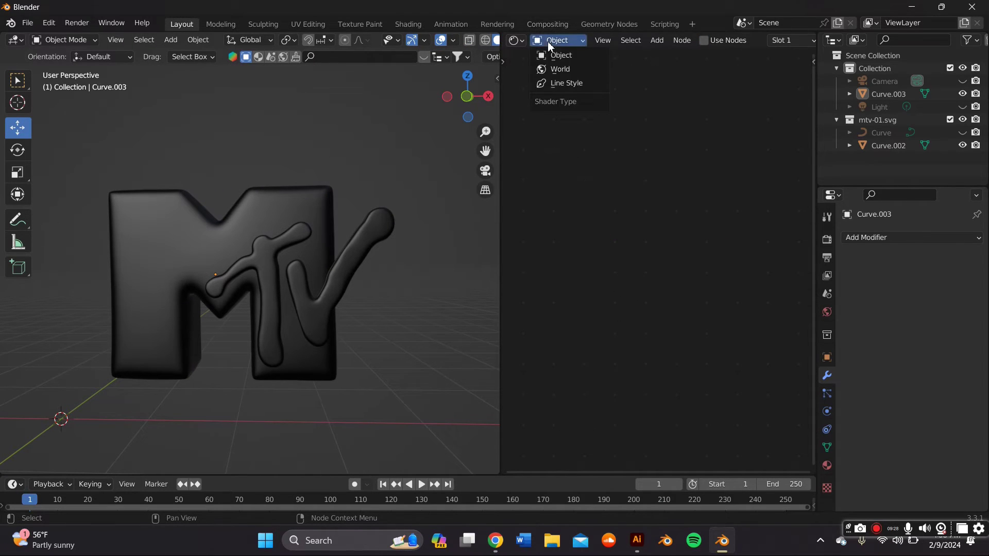
pyautogui.click(558, 69)
# Select the M and load blue_photo_studio_4k.exr from the blender HDRI folder into the world's Environment Texture node
pyautogui.click(334, 226)
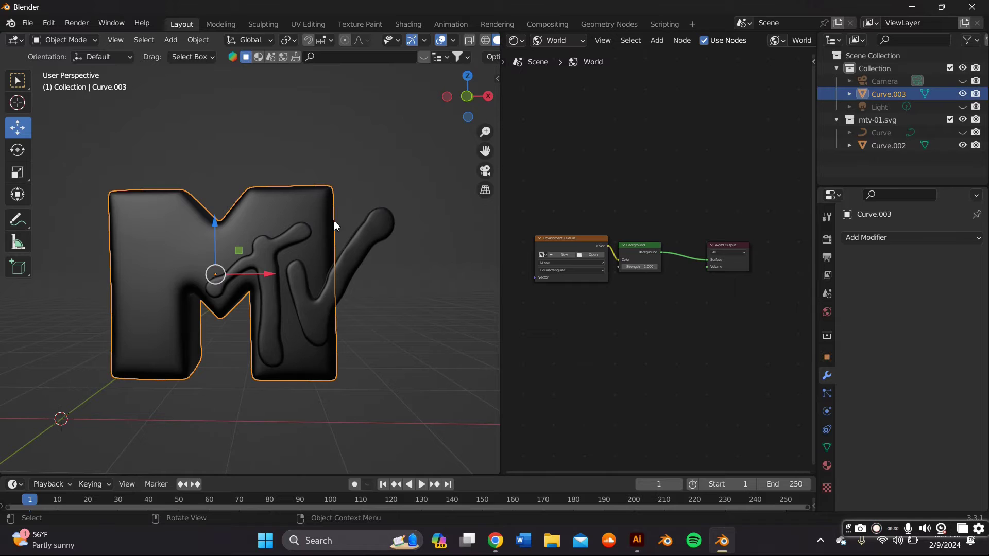
pyautogui.click(584, 259)
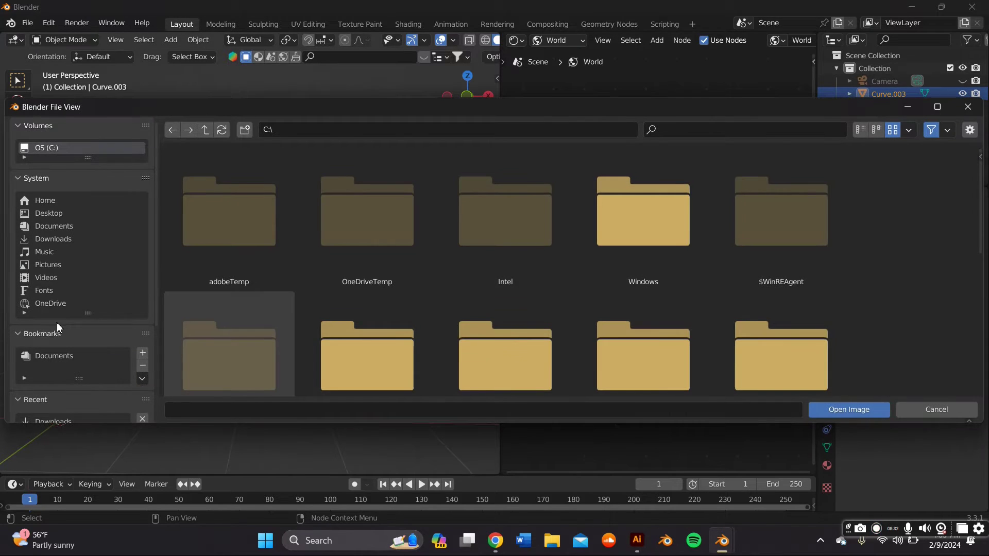
pyautogui.click(70, 261)
pyautogui.scroll(-4, 82, 309)
pyautogui.click(88, 331)
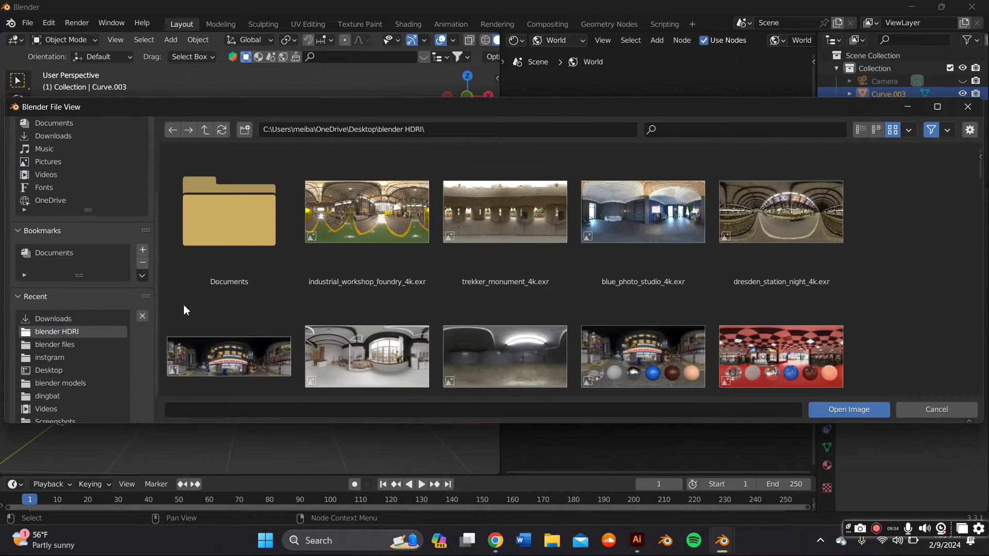
pyautogui.doubleClick(699, 220)
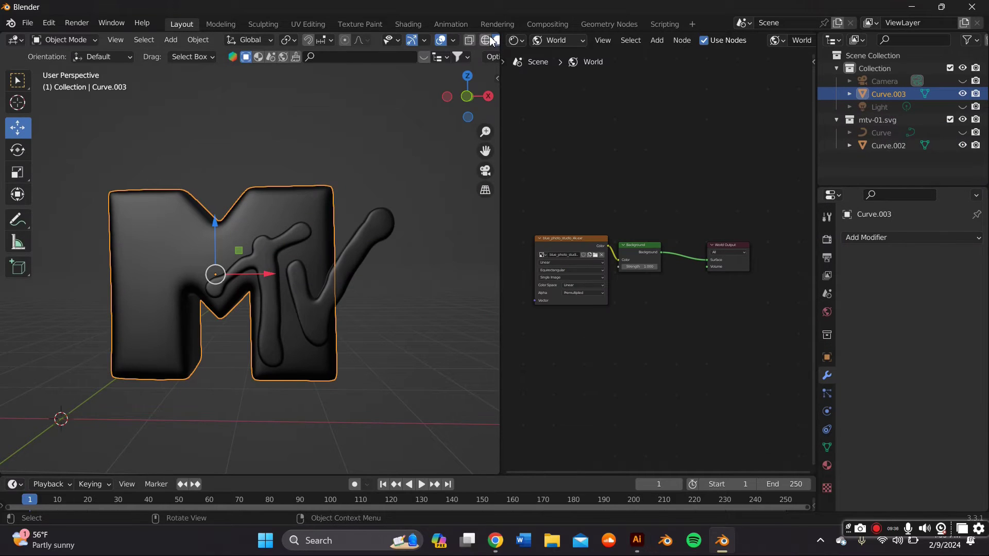
# Show the viewport in rendered shading and replace the M's imported SVG material with a new one
pyautogui.scroll(-2, 492, 46)
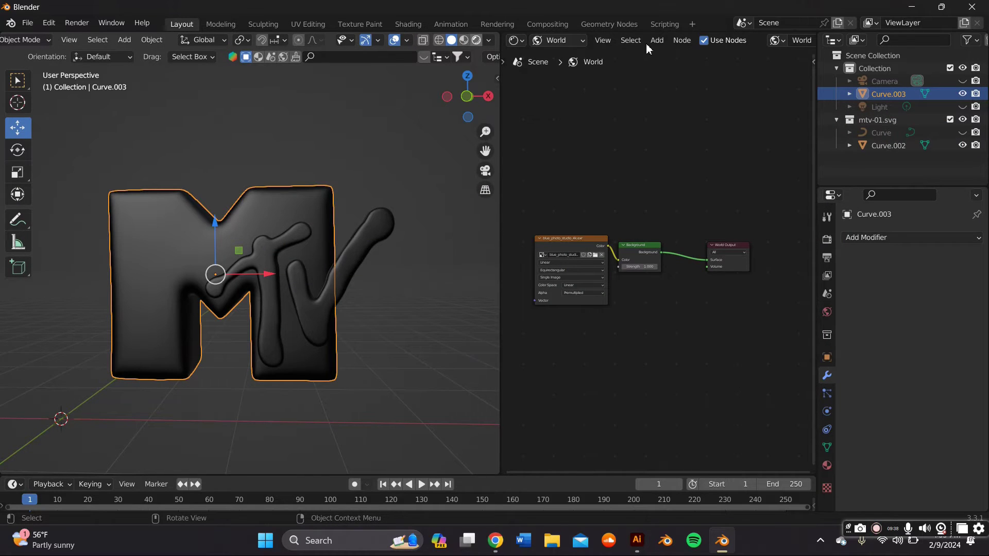
pyautogui.click(567, 40)
pyautogui.click(576, 56)
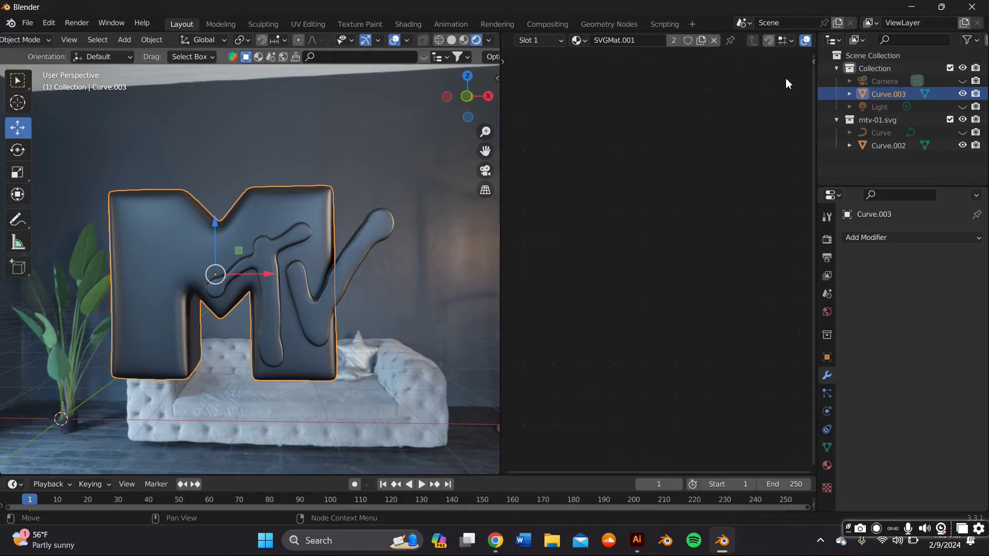
pyautogui.click(713, 41)
pyautogui.click(657, 40)
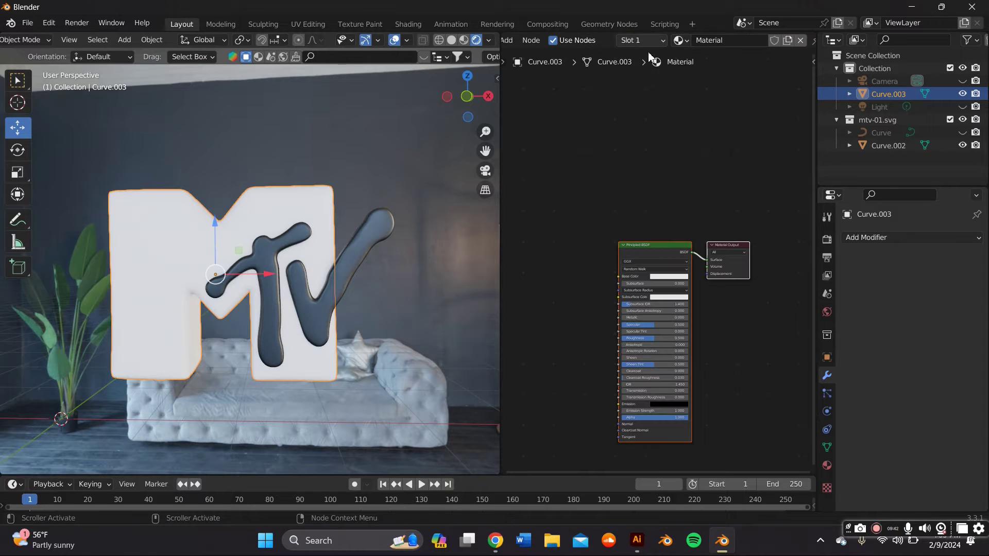
# Set the M material's Metallic to 1.000 and Roughness to 0.000 for a chrome finish
pyautogui.scroll(9, 657, 312)
pyautogui.moveTo(621, 287); pyautogui.dragTo(700, 287)
pyautogui.moveTo(638, 330); pyautogui.dragTo(561, 335)
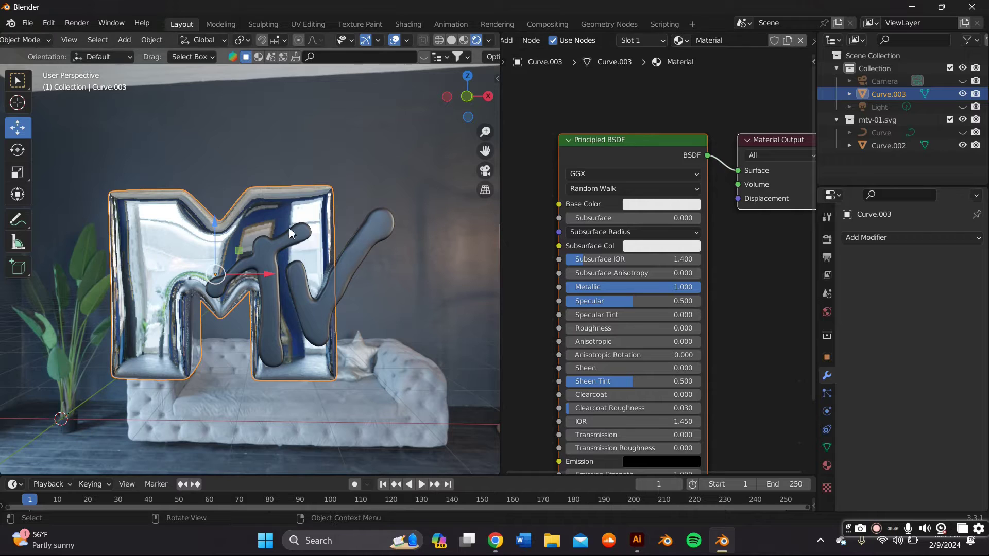
# Select the TV lettering and apply Shade Smooth to it
pyautogui.rightClick(289, 178)
pyautogui.press('Escape')
pyautogui.click(320, 274)
pyautogui.rightClick(330, 277)
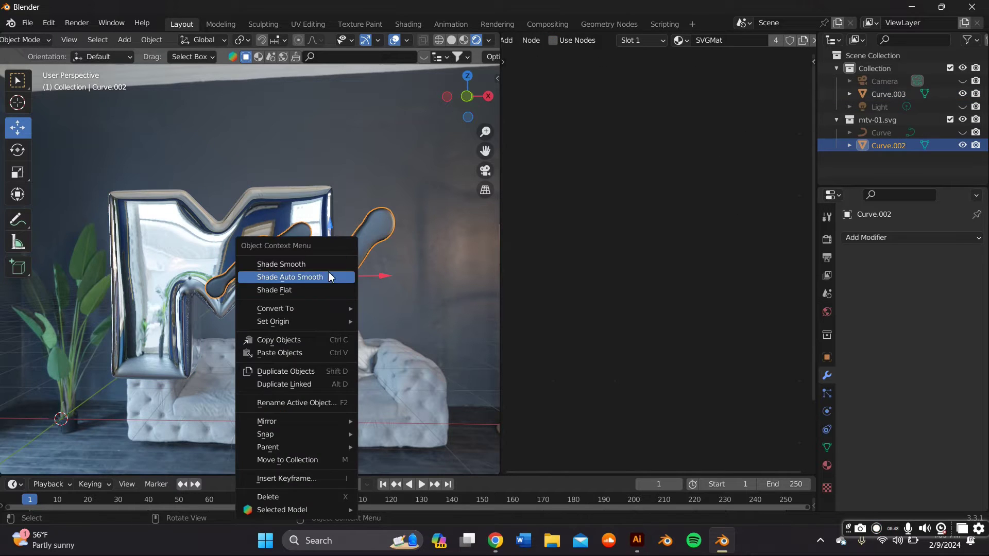
pyautogui.click(327, 265)
pyautogui.click(324, 242)
pyautogui.click(367, 240)
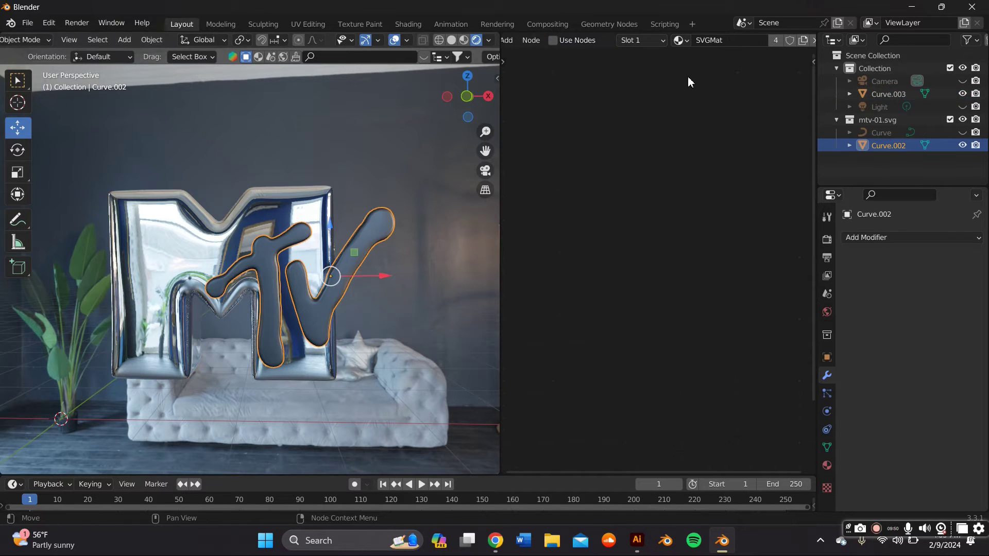
# Replace the TV lettering's imported SVG material with a new one
pyautogui.scroll(-3, 767, 45)
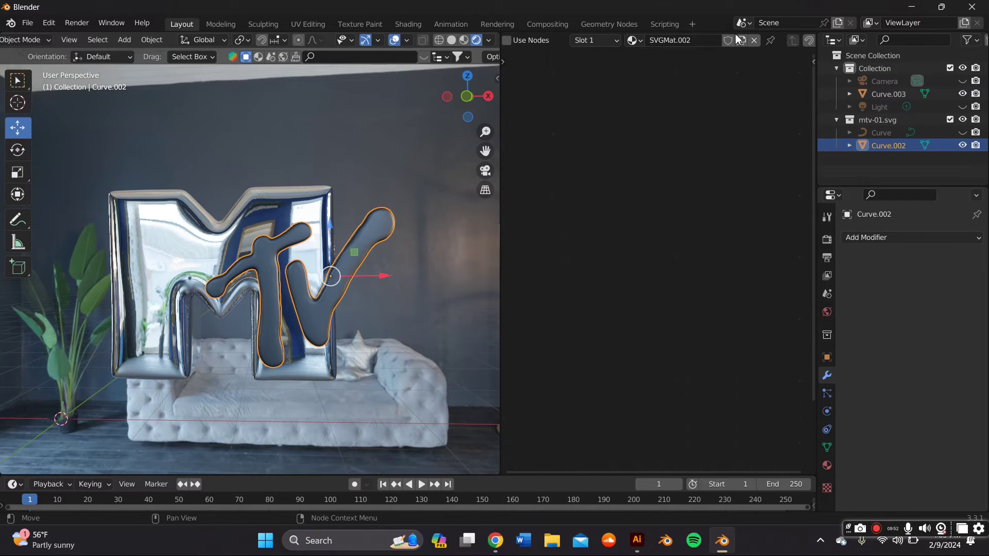
pyautogui.click(754, 40)
pyautogui.click(689, 41)
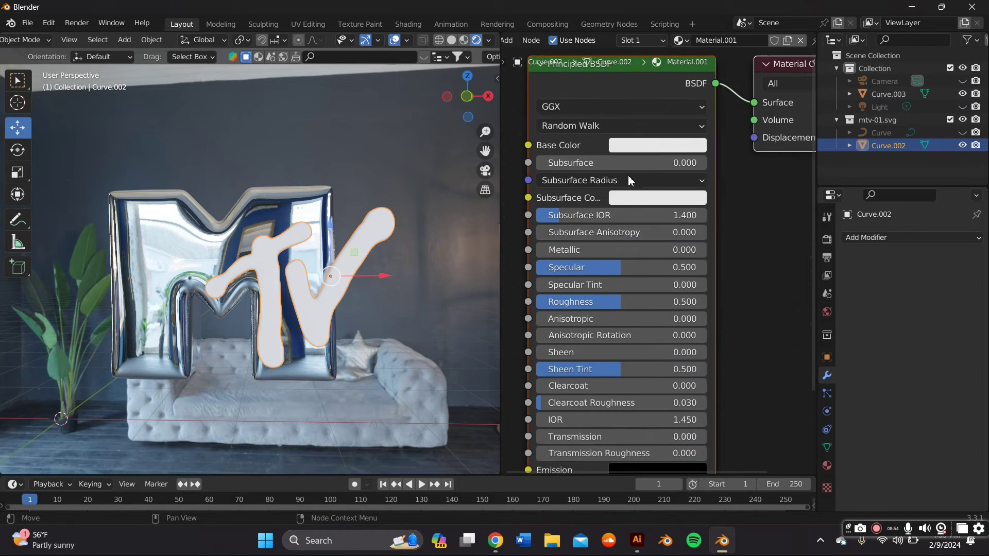
# Set the TV material's Metallic to 1.000, Roughness to 0.000 and Base Color to red
pyautogui.moveTo(608, 250); pyautogui.dragTo(706, 249)
pyautogui.moveTo(618, 302); pyautogui.dragTo(536, 302)
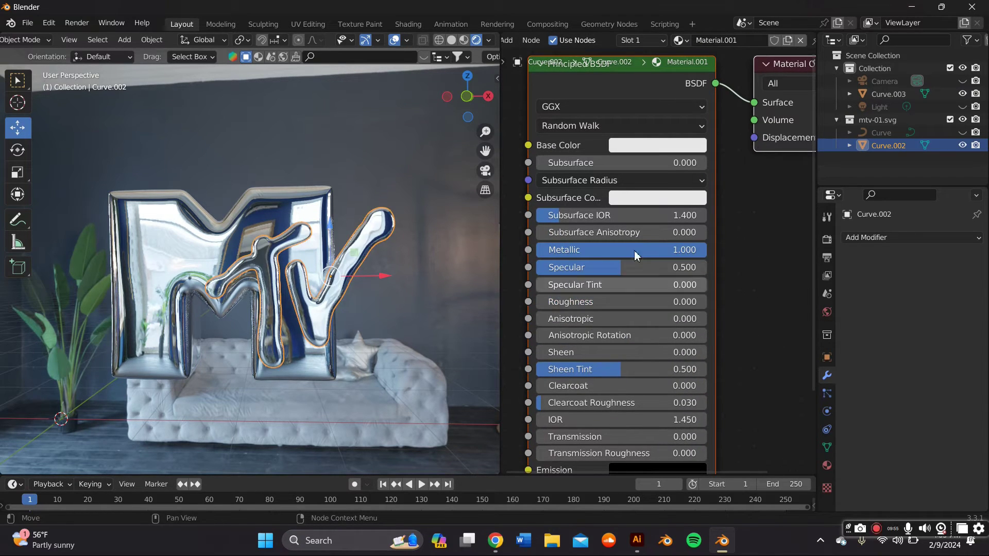
pyautogui.click(683, 144)
pyautogui.click(726, 242)
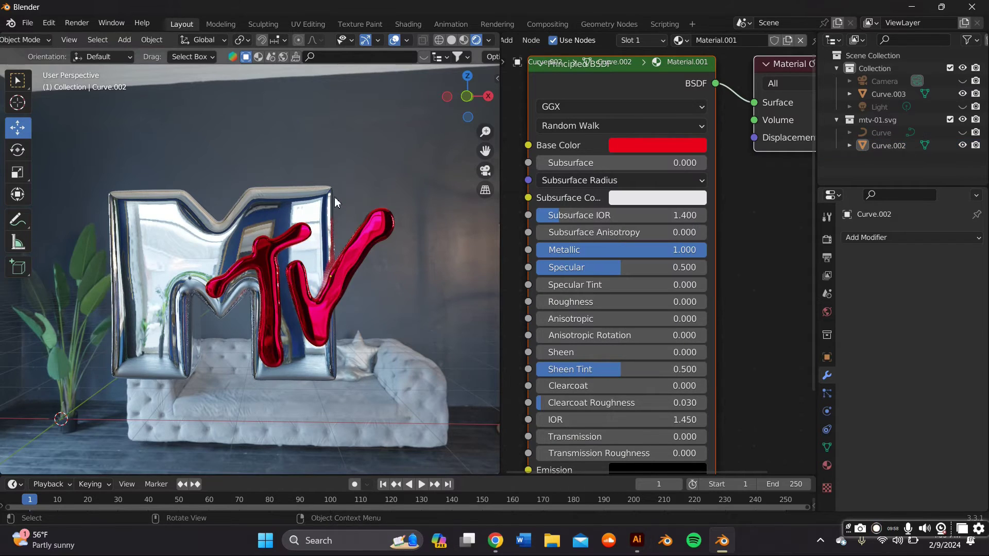
# Add a mesh plane and rotate it 90 degrees about the X axis to stand it upright
pyautogui.moveTo(334, 197); pyautogui.dragTo(351, 215, button='middle')
pyautogui.scroll(3, 330, 215)
pyautogui.scroll(-3, 330, 214)
pyautogui.click(129, 43)
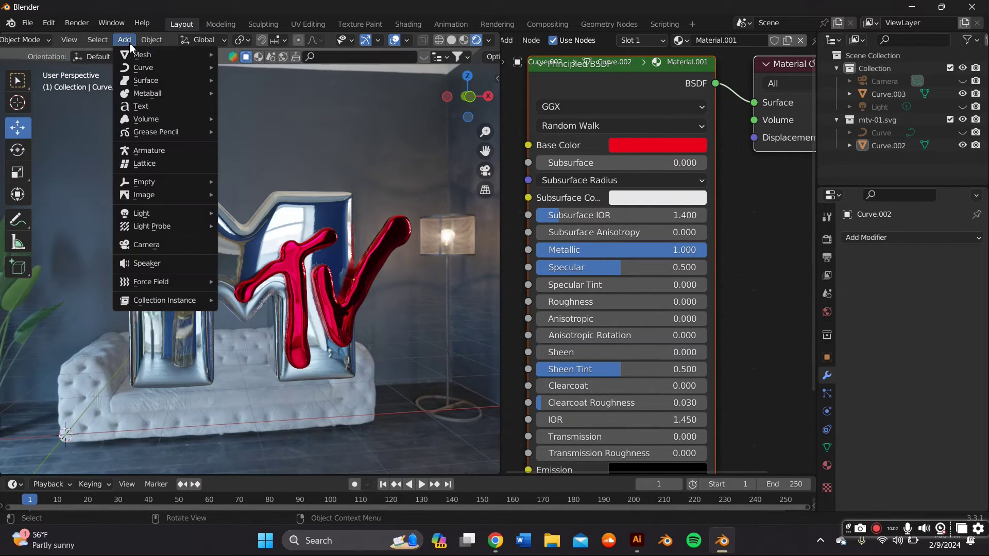
pyautogui.moveTo(144, 54)
pyautogui.click(239, 55)
pyautogui.scroll(-3, 229, 132)
pyautogui.write('r')
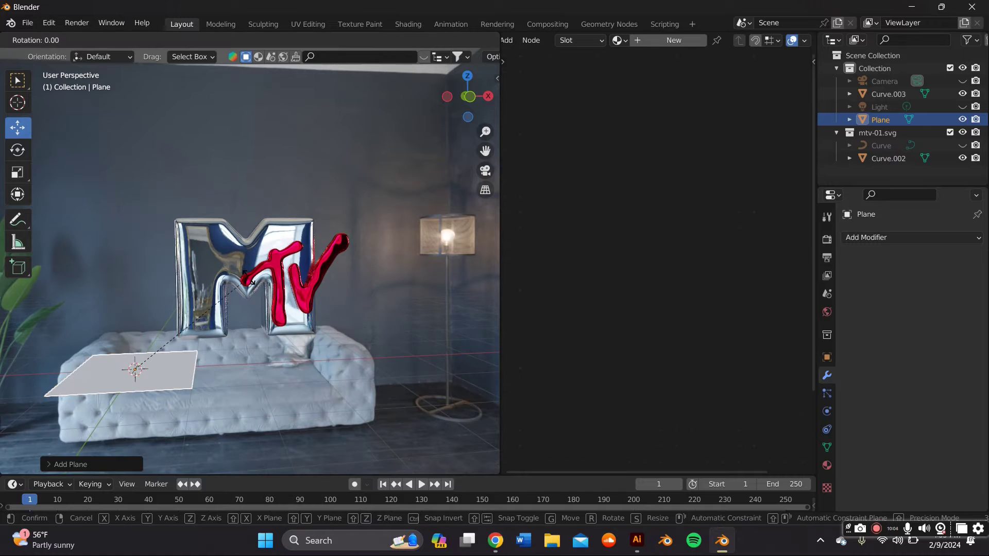
pyautogui.write('x90')
pyautogui.click(271, 288)
# Scale the upright plane up by about 2.4 and center it on the MTV logo as a backdrop
pyautogui.press('s')
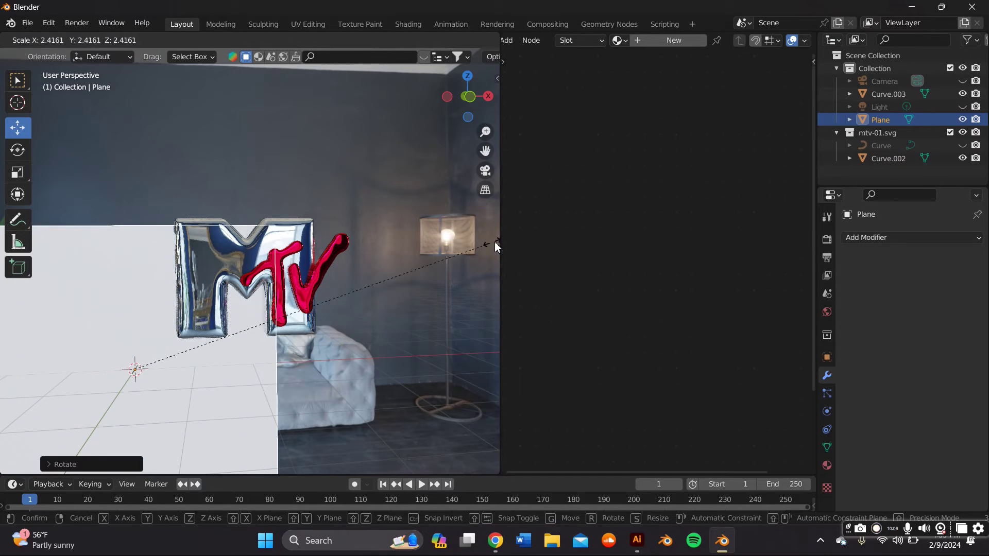
pyautogui.click(497, 245)
pyautogui.press('g')
pyautogui.click(284, 260)
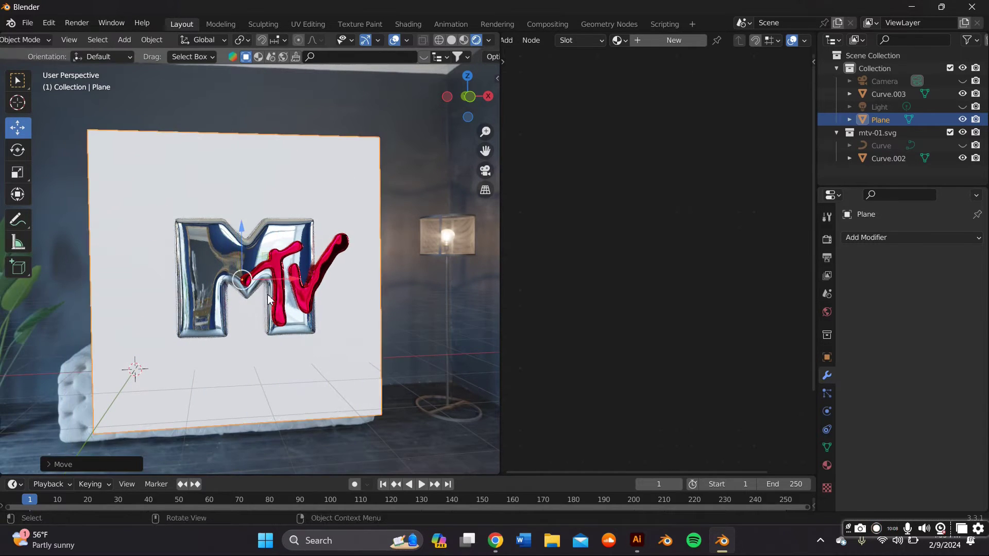
# Move the backdrop plane along the Y axis so it sits behind the MTV logo
pyautogui.moveTo(285, 260); pyautogui.dragTo(175, 305, button='middle')
pyautogui.press('g')
pyautogui.press('y')
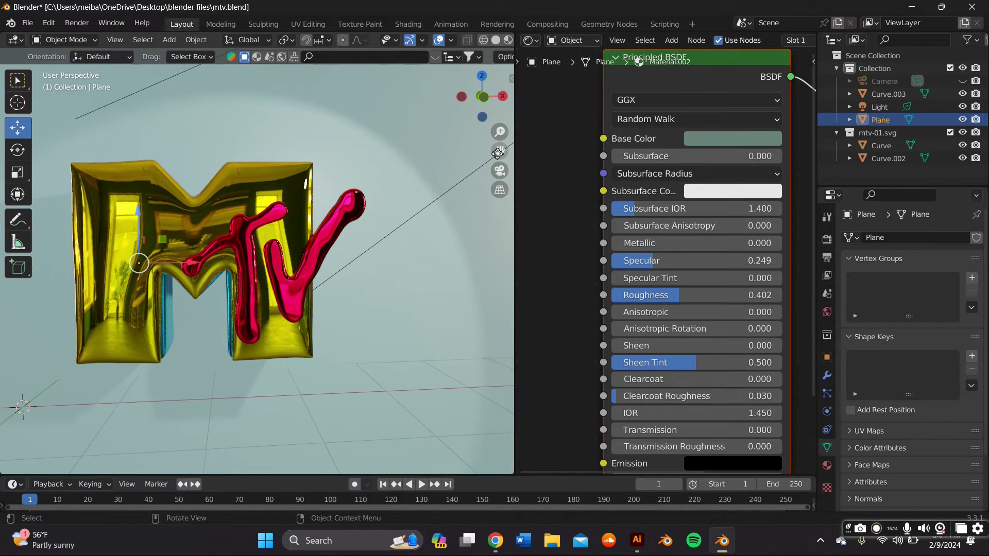
# Switch to the Animation workspace and set its main 3D view to rendered shading
pyautogui.moveTo(498, 153); pyautogui.dragTo(522, 154)
pyautogui.moveTo(396, 219); pyautogui.dragTo(378, 230, button='middle')
pyautogui.scroll(-1, 378, 230)
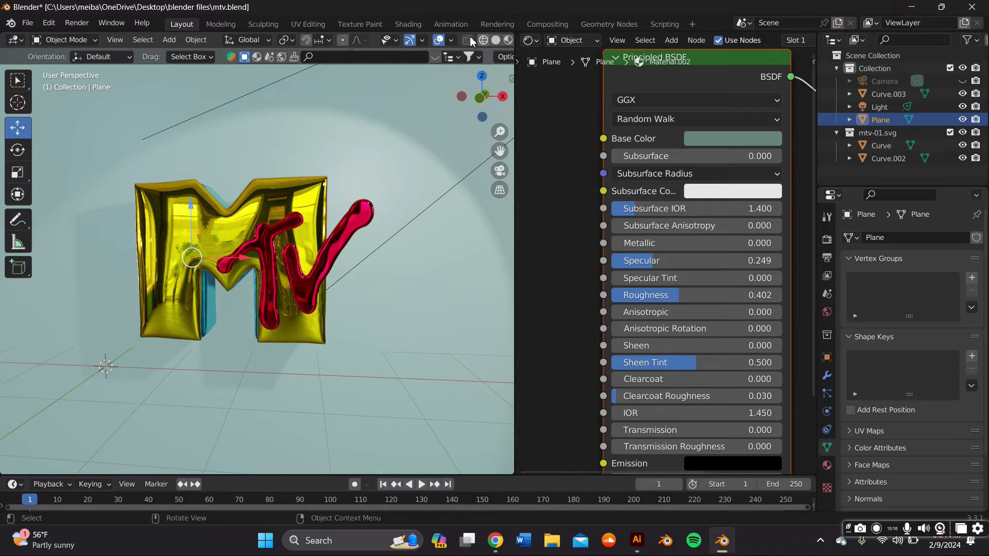
pyautogui.click(463, 25)
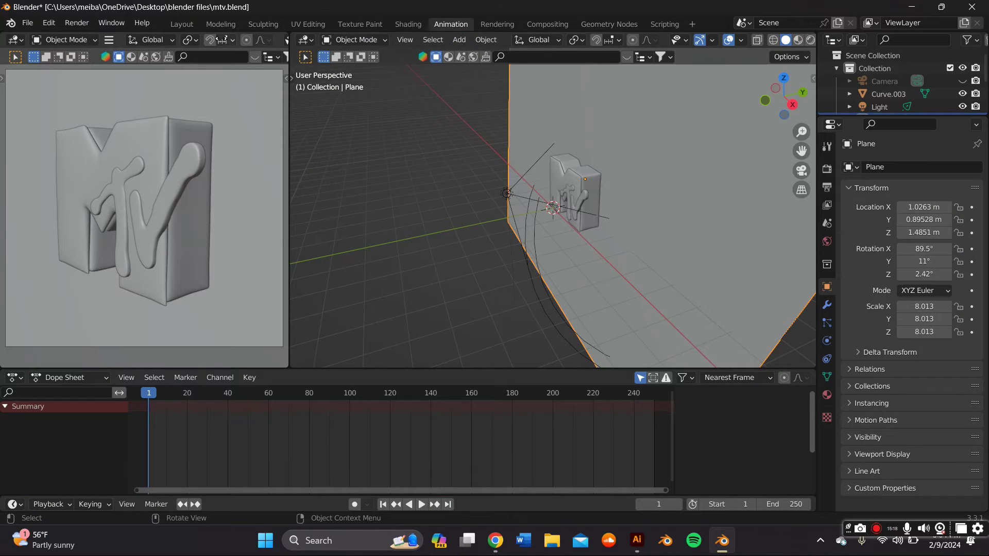
pyautogui.scroll(3, 702, 209)
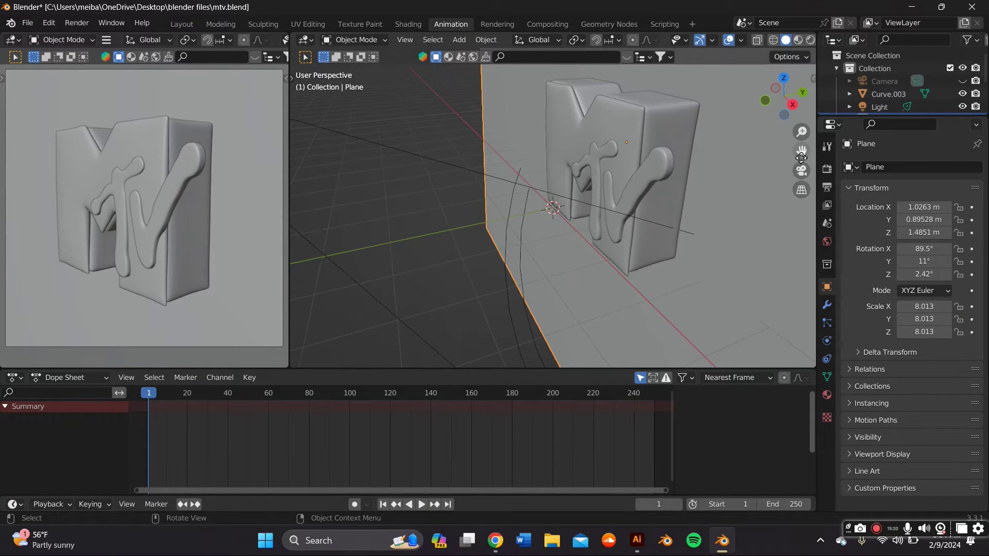
pyautogui.moveTo(801, 158); pyautogui.dragTo(756, 149, button='middle')
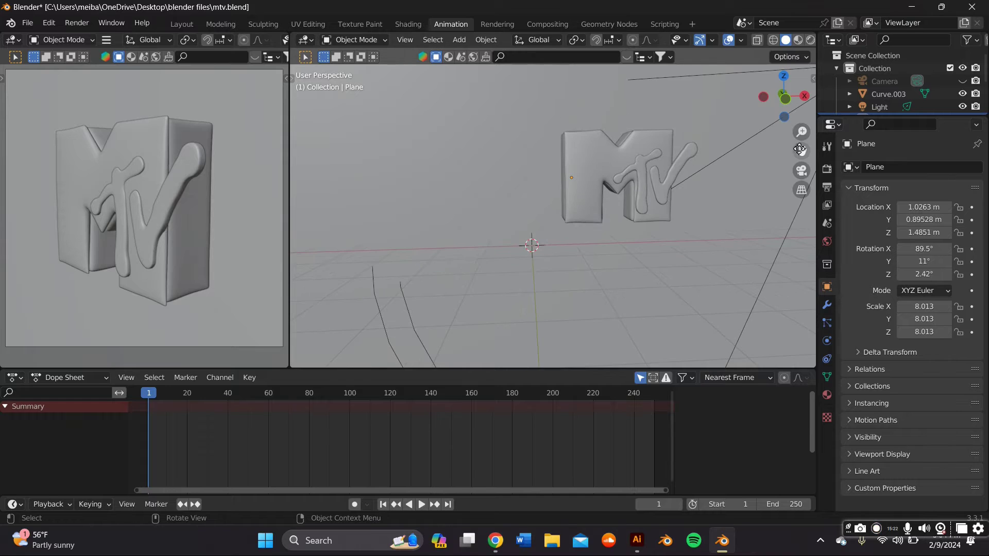
pyautogui.moveTo(799, 150); pyautogui.dragTo(814, 14)
pyautogui.scroll(-1, 773, 41)
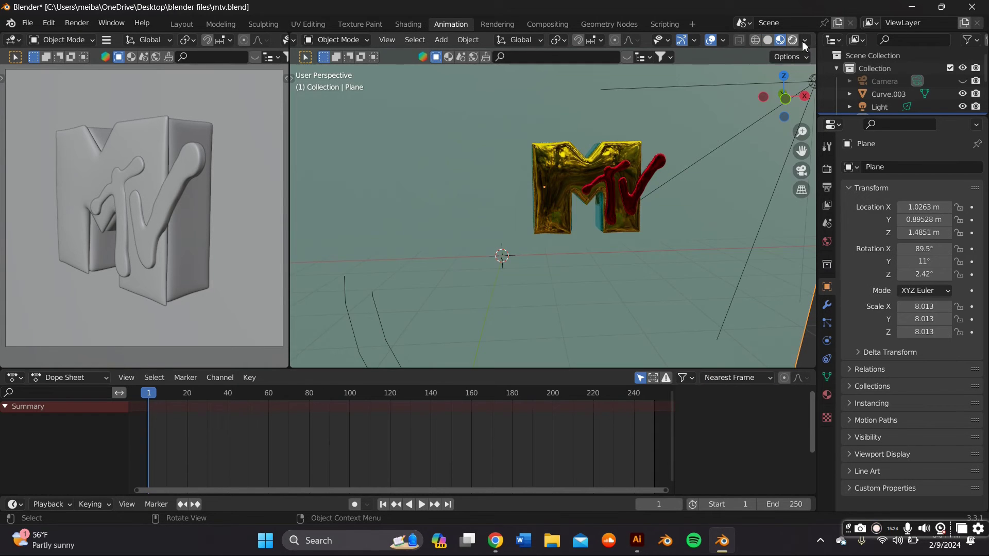
pyautogui.click(803, 41)
pyautogui.click(802, 43)
pyautogui.click(793, 41)
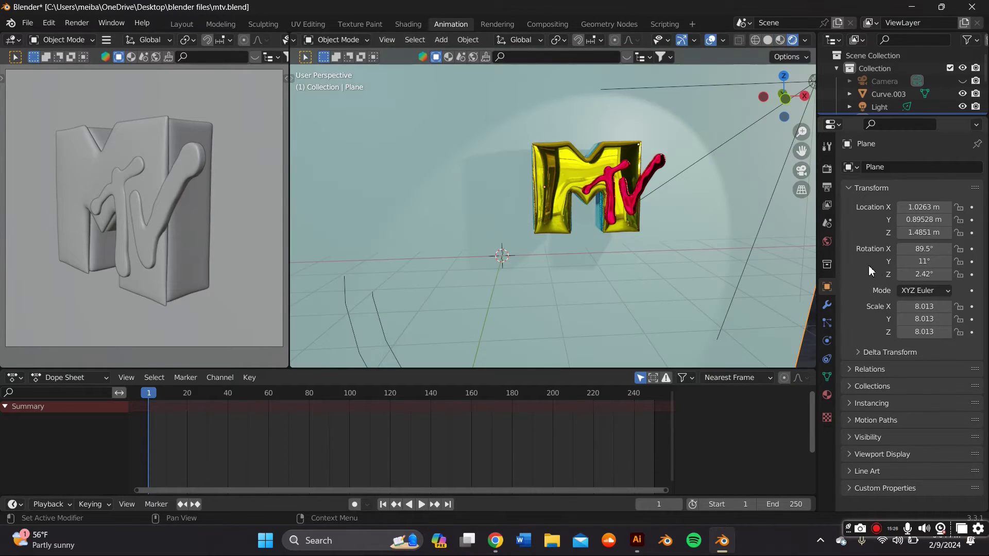
# Join the M and the TV lettering into a single object
pyautogui.scroll(4, 709, 195)
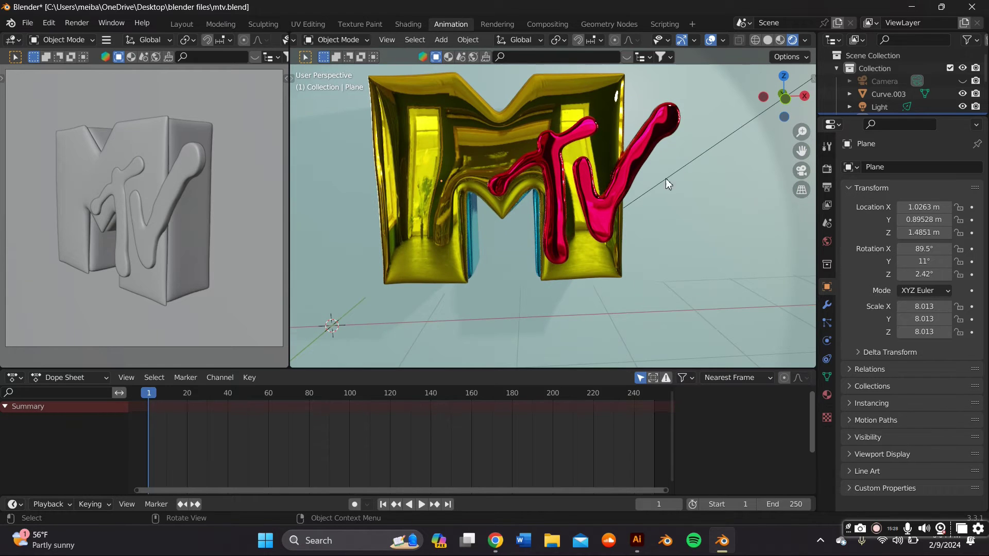
pyautogui.scroll(-4, 579, 180)
pyautogui.moveTo(477, 187); pyautogui.dragTo(567, 186, button='middle')
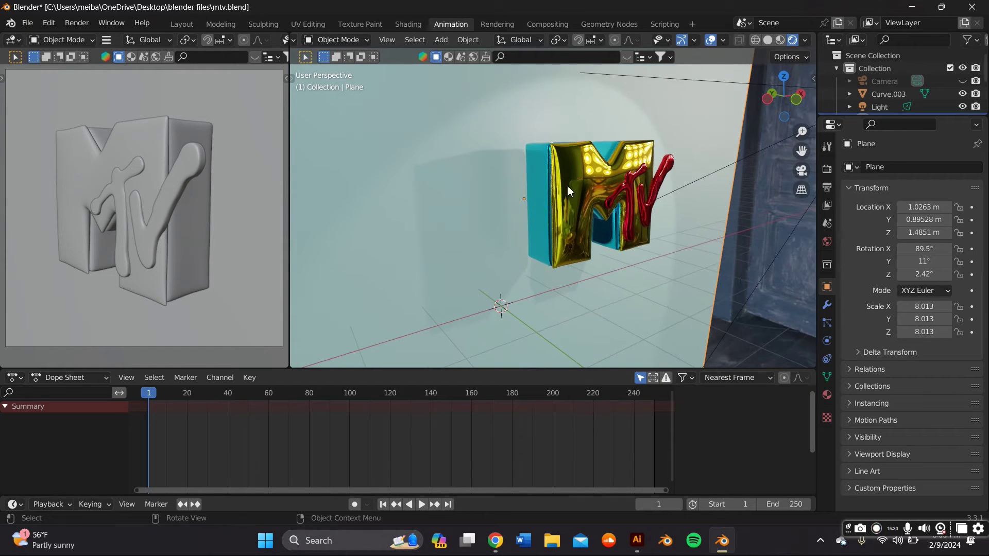
pyautogui.keyDown('shift'); pyautogui.click(545, 193); pyautogui.keyUp('shift')
pyautogui.keyDown('shift'); pyautogui.click(628, 195); pyautogui.keyUp('shift')
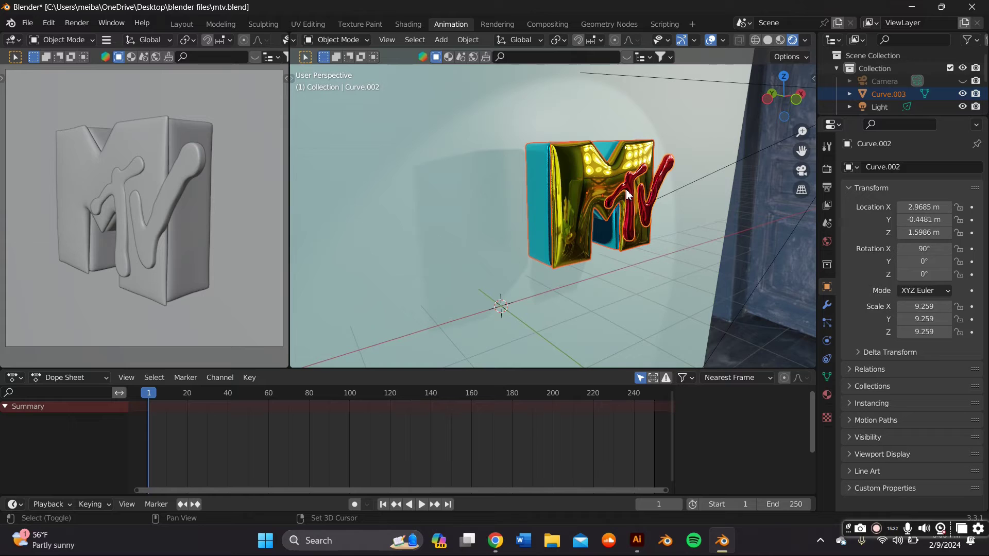
pyautogui.rightClick(578, 163)
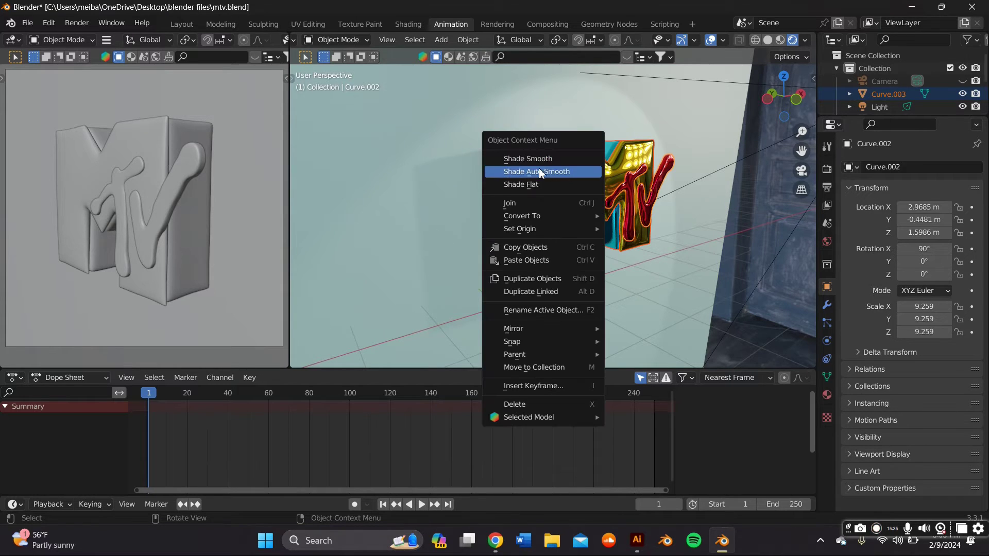
pyautogui.click(540, 208)
pyautogui.moveTo(607, 191); pyautogui.dragTo(578, 193, button='middle')
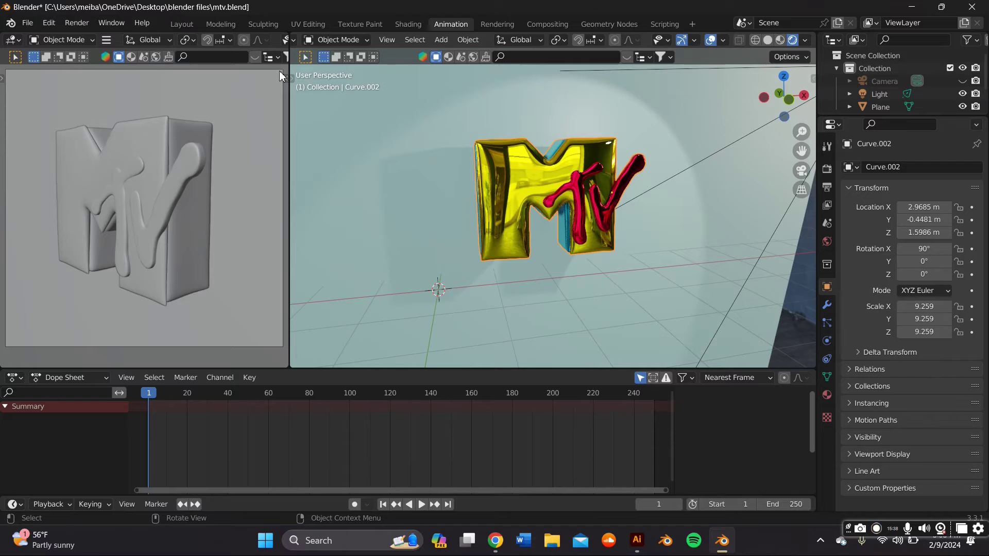
# Move the backdrop plane along X to about 0.47 m and the joined logo along X to about 3.34 m
pyautogui.click(297, 82)
pyautogui.click(293, 79)
pyautogui.click(308, 128)
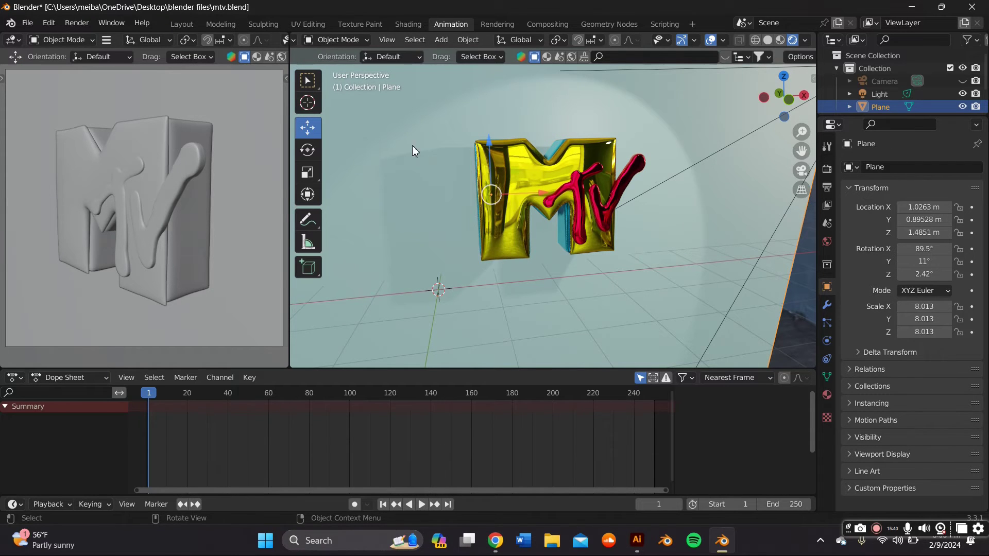
pyautogui.moveTo(523, 193); pyautogui.dragTo(494, 193)
pyautogui.click(563, 189)
pyautogui.moveTo(624, 191)
pyautogui.mouseDown()
pyautogui.moveTo(567, 191)
pyautogui.moveTo(632, 192)
pyautogui.mouseUp()
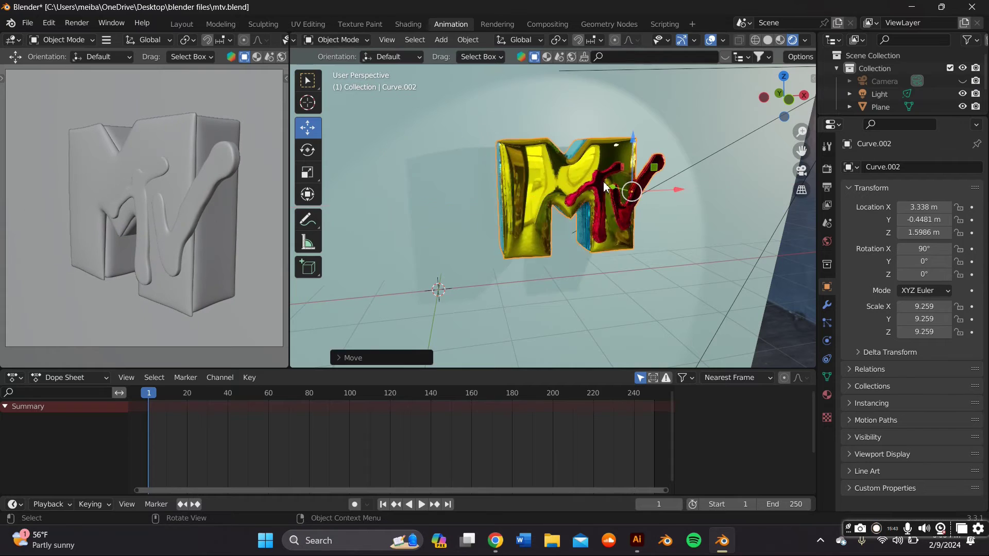
# Set the joined MTV logo's origin to its geometry
pyautogui.rightClick(564, 183)
pyautogui.moveTo(592, 239)
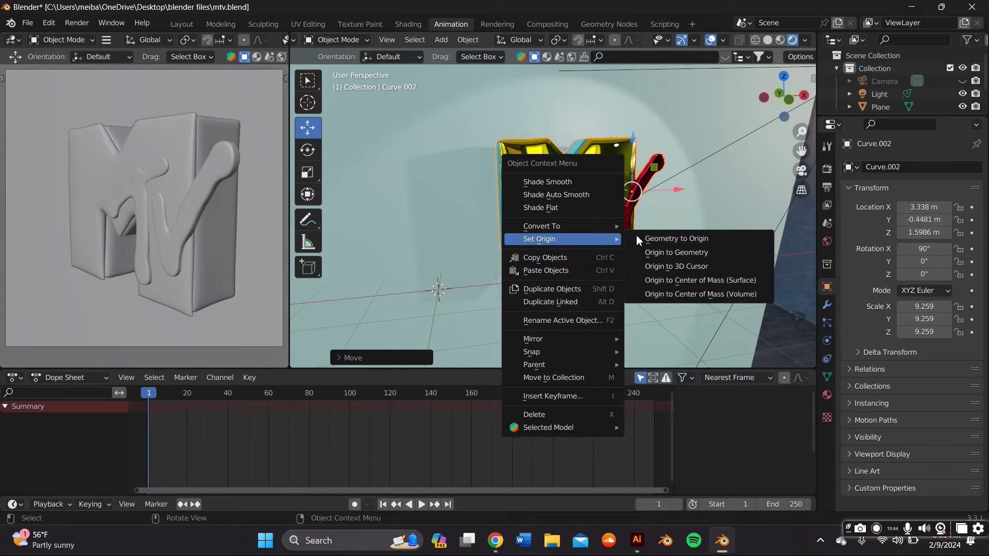
pyautogui.click(664, 253)
pyautogui.click(744, 205)
pyautogui.moveTo(596, 197); pyautogui.dragTo(569, 192, button='middle')
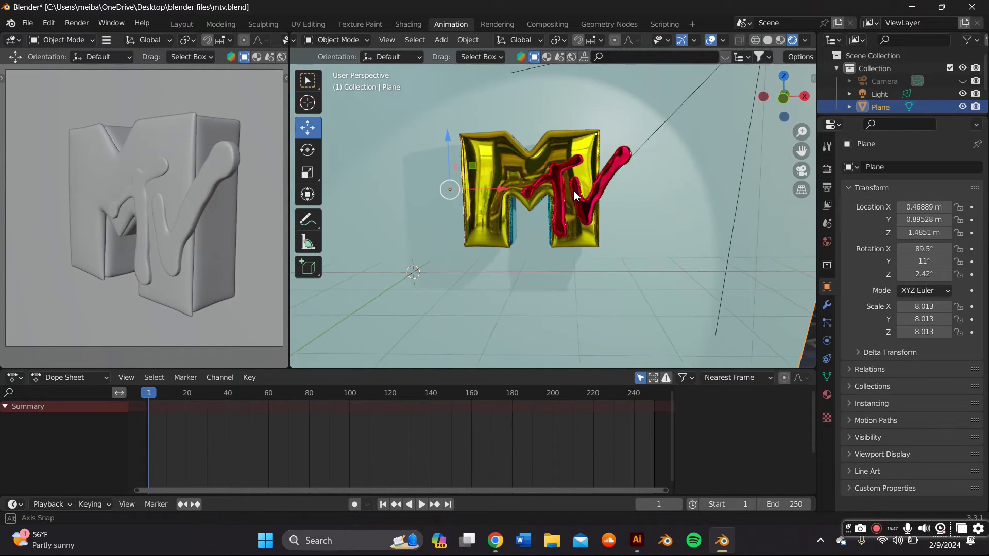
# Insert a rotation keyframe on the joined MTV logo at frame 1
pyautogui.scroll(1, 570, 186)
pyautogui.moveTo(802, 150); pyautogui.dragTo(774, 172)
pyautogui.scroll(1, 514, 209)
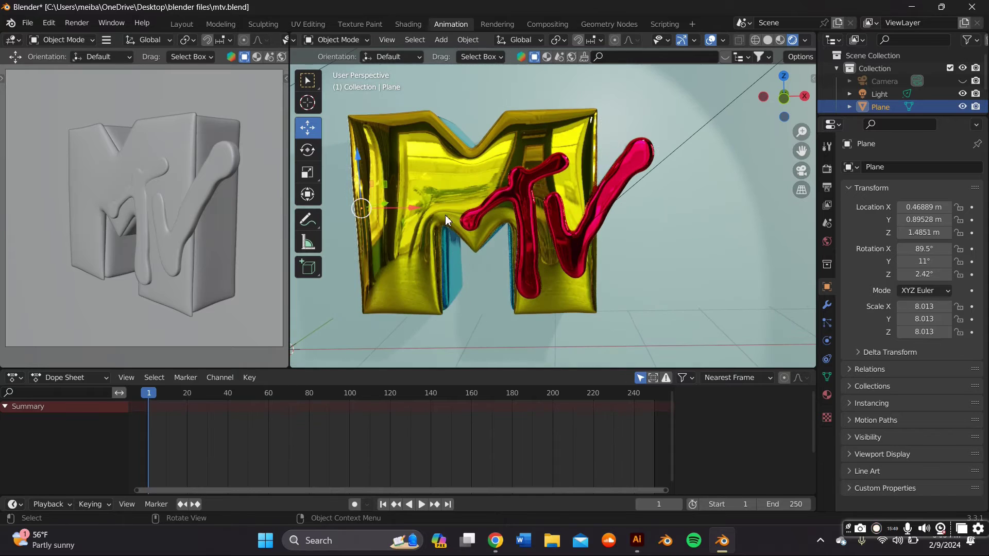
pyautogui.moveTo(510, 212); pyautogui.dragTo(514, 207, button='middle')
pyautogui.scroll(-1, 514, 209)
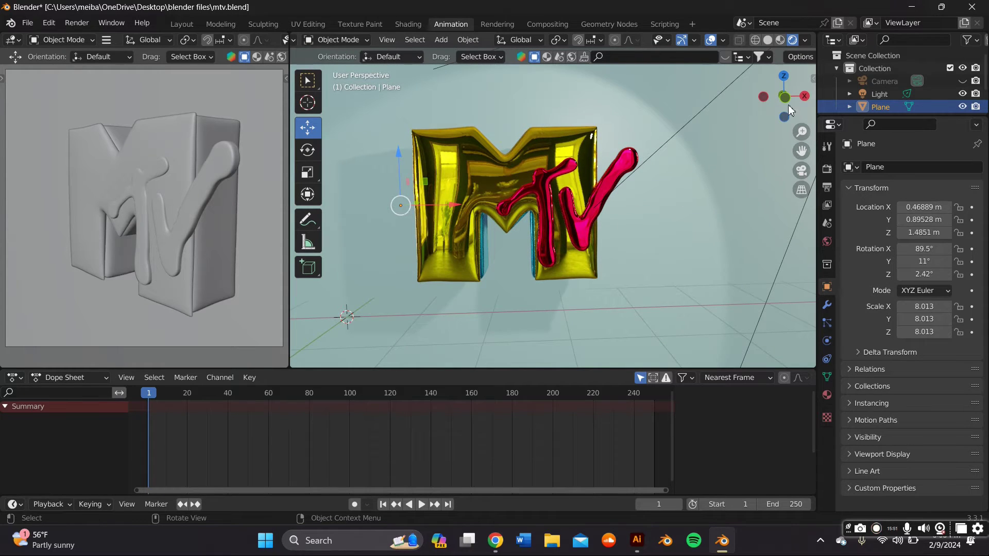
pyautogui.click(813, 80)
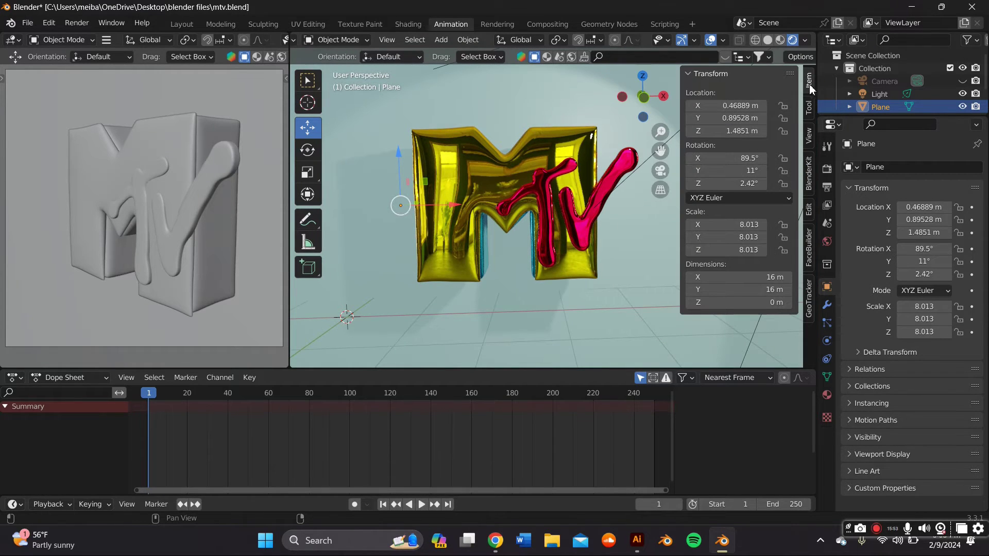
pyautogui.click(502, 178)
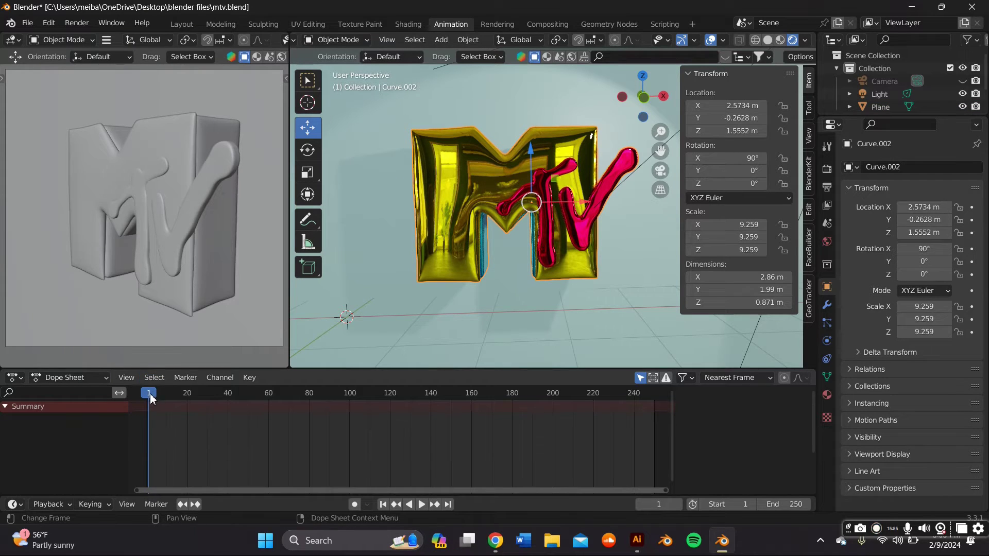
pyautogui.press('space')
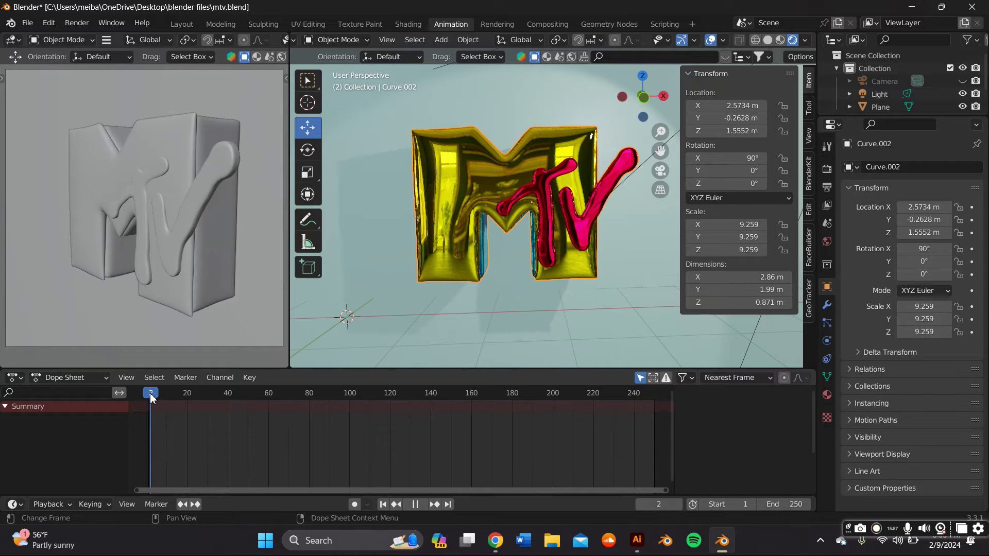
pyautogui.press('space')
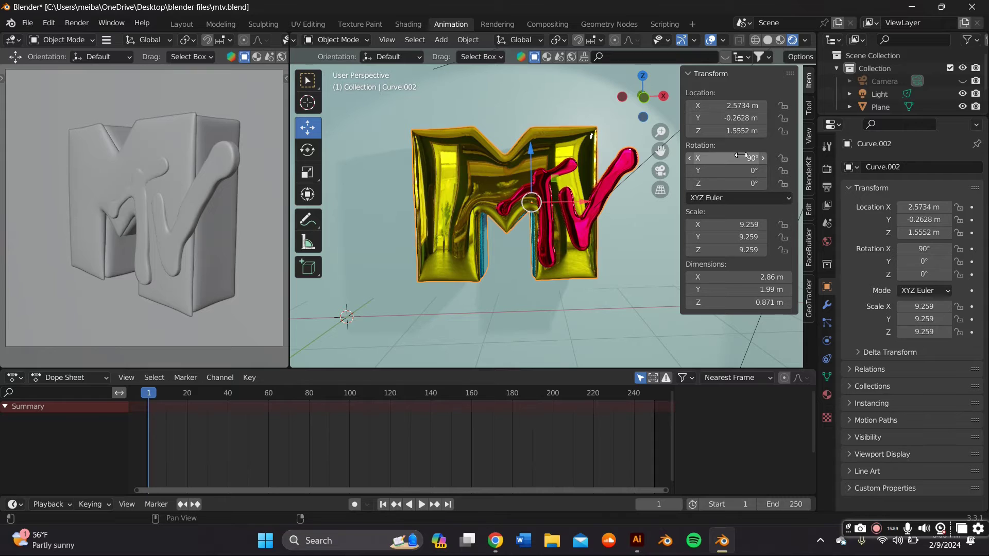
pyautogui.press('i')
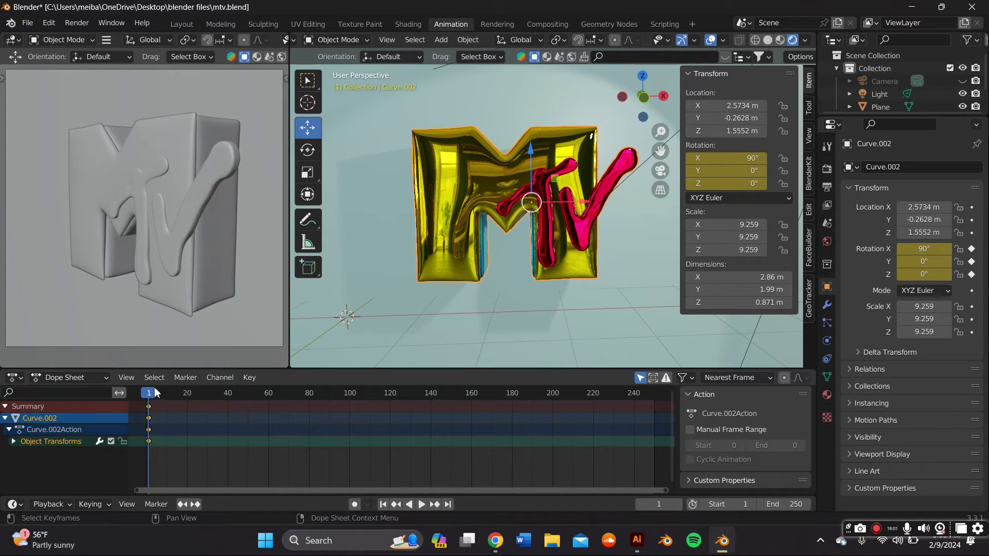
# At frame 60, set the logo's Z rotation to 360° and insert a rotation keyframe
pyautogui.press('space')
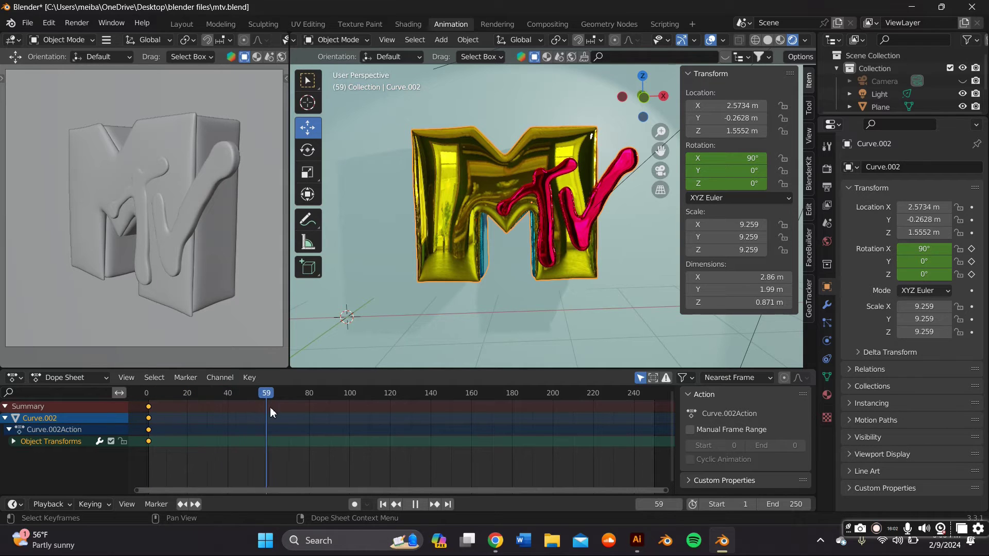
pyautogui.moveTo(271, 409); pyautogui.dragTo(268, 409)
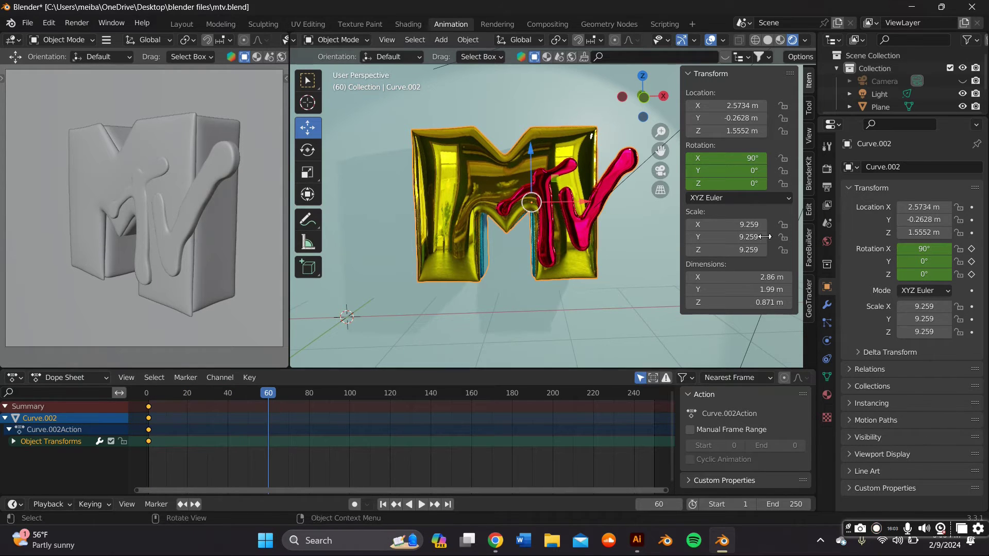
pyautogui.click(724, 184)
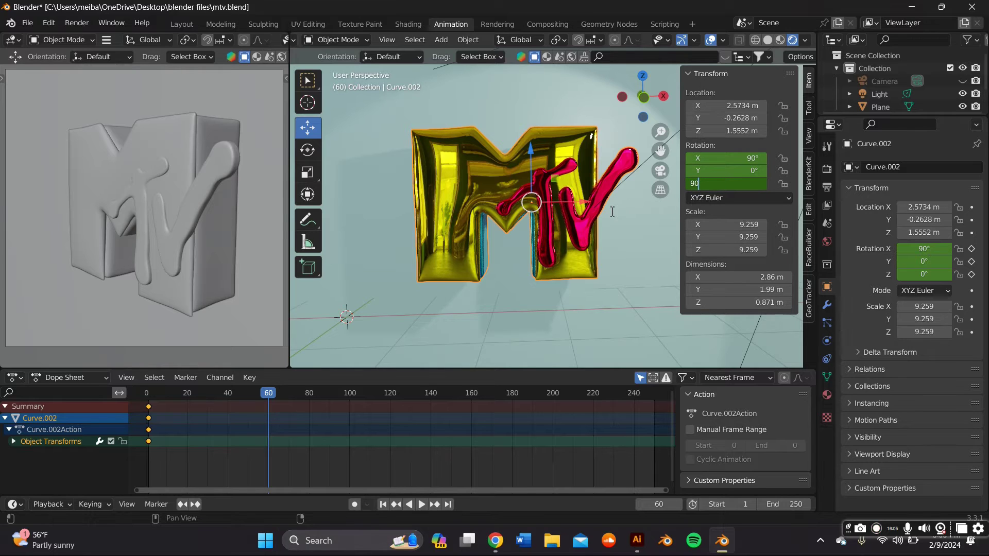
pyautogui.write('90')
pyautogui.press('Return')
pyautogui.click(727, 188)
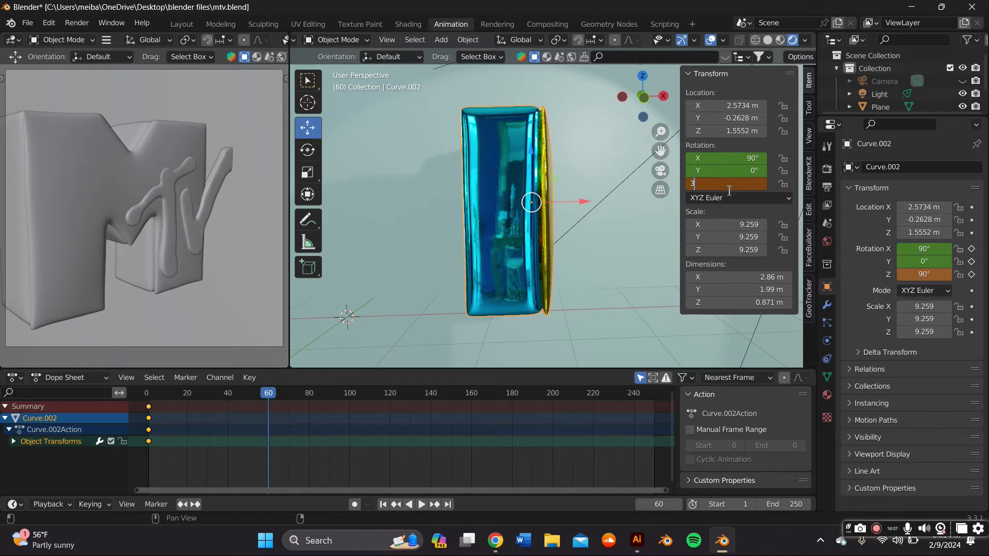
pyautogui.press('Return')
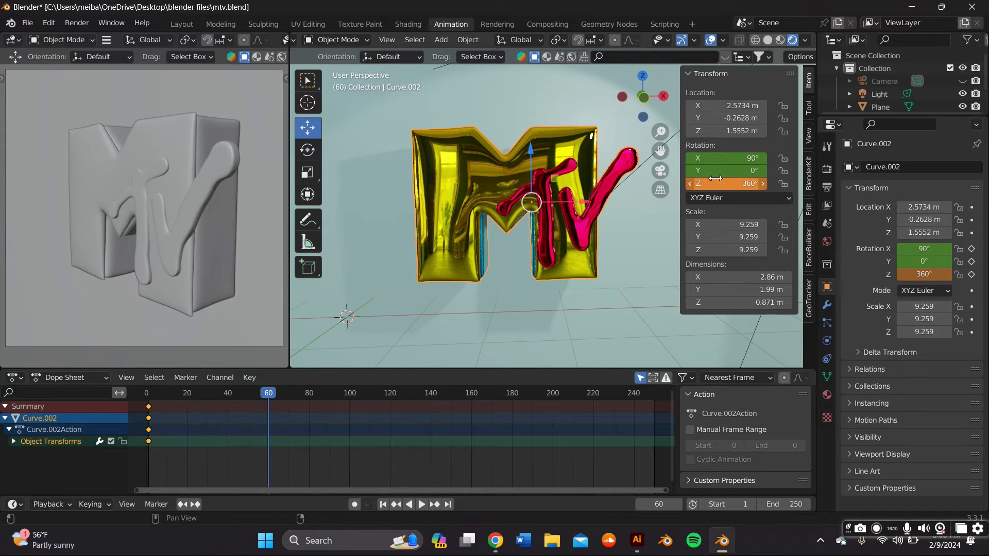
pyautogui.press('i')
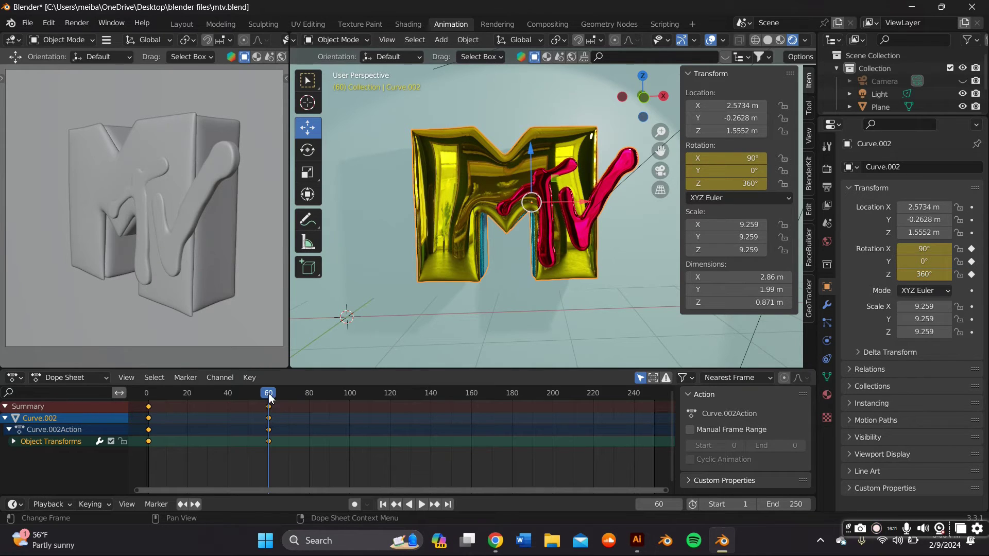
# Preview the logo's spin from frame 0 and move its frame 60 rotation keyframe to frame 120
pyautogui.moveTo(269, 398); pyautogui.dragTo(147, 398)
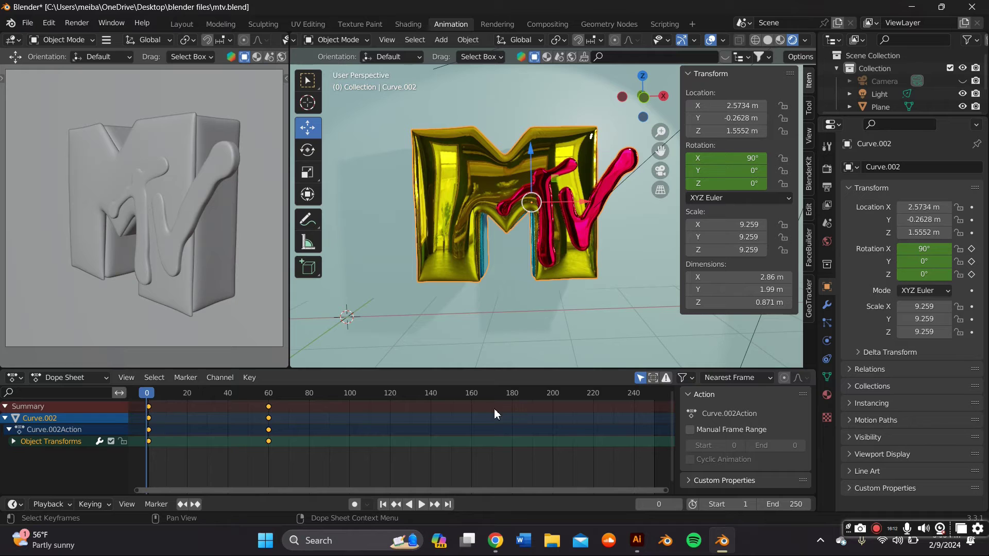
pyautogui.press('space')
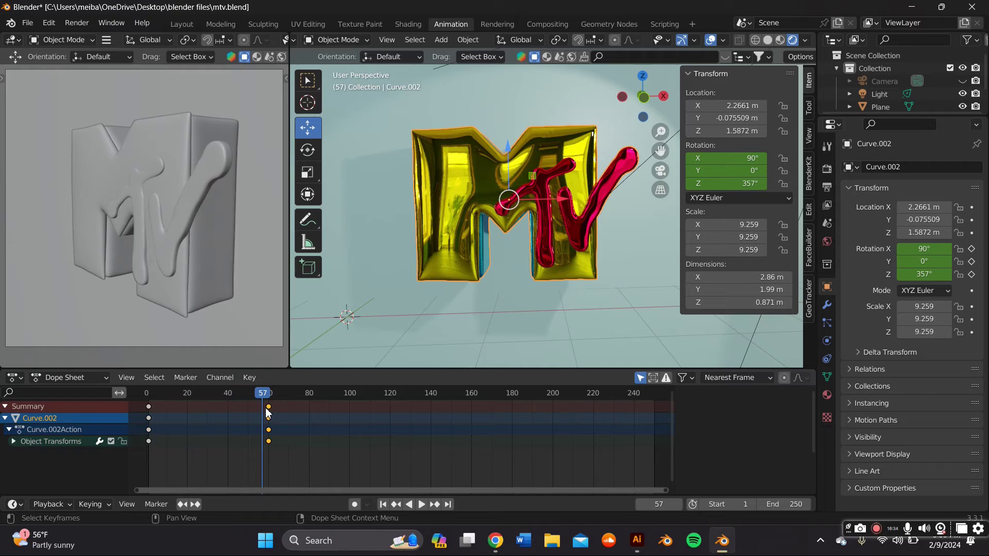
pyautogui.moveTo(269, 409); pyautogui.dragTo(361, 411)
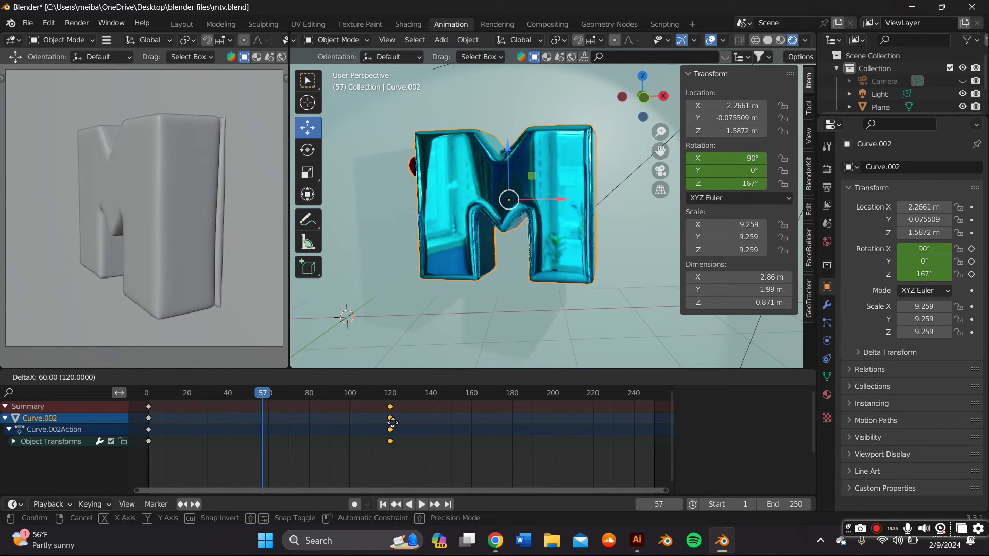
pyautogui.click(392, 422)
# Play back the logo's spin over 120 frames, including a replay from frame 0
pyautogui.press('space')
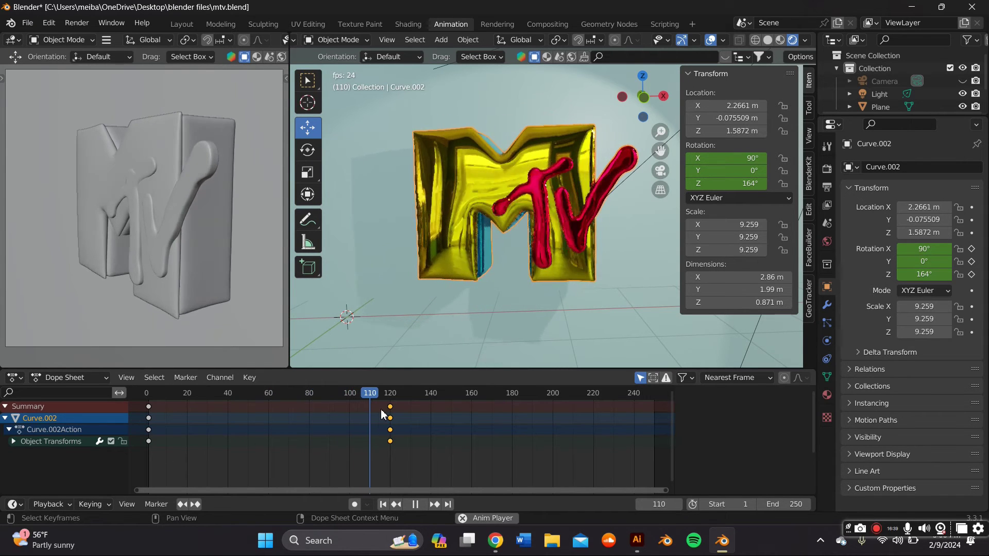
pyautogui.press('space')
pyautogui.moveTo(378, 398); pyautogui.dragTo(147, 393)
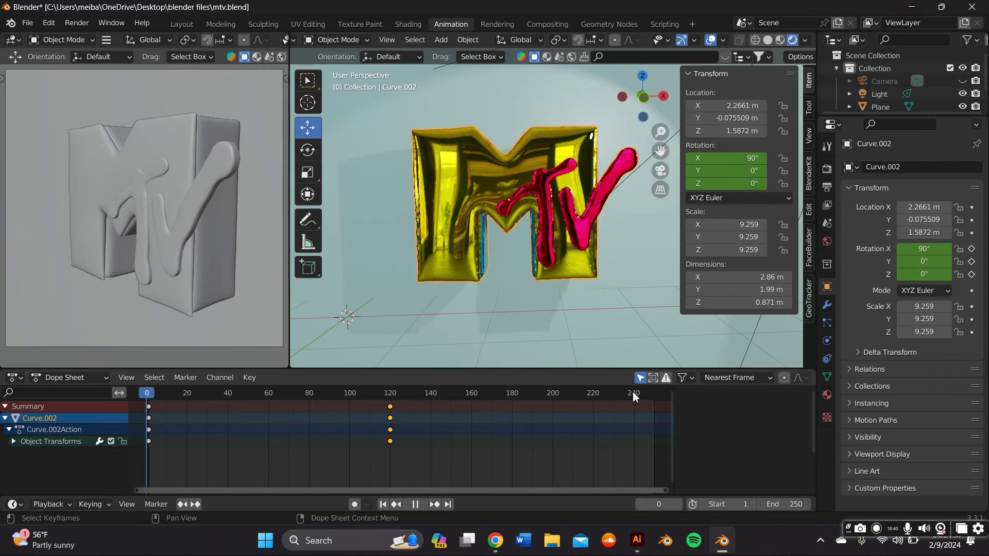
pyautogui.press('space')
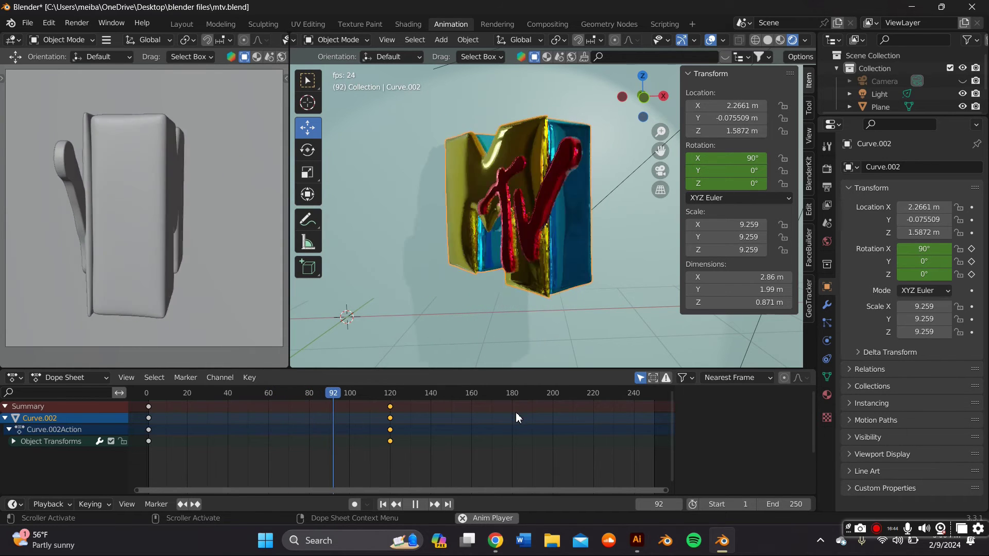
# Stop playback, move the logo's end rotation keyframe to frame 100, and set the keyframes' interpolation mode to Linear
pyautogui.press('space')
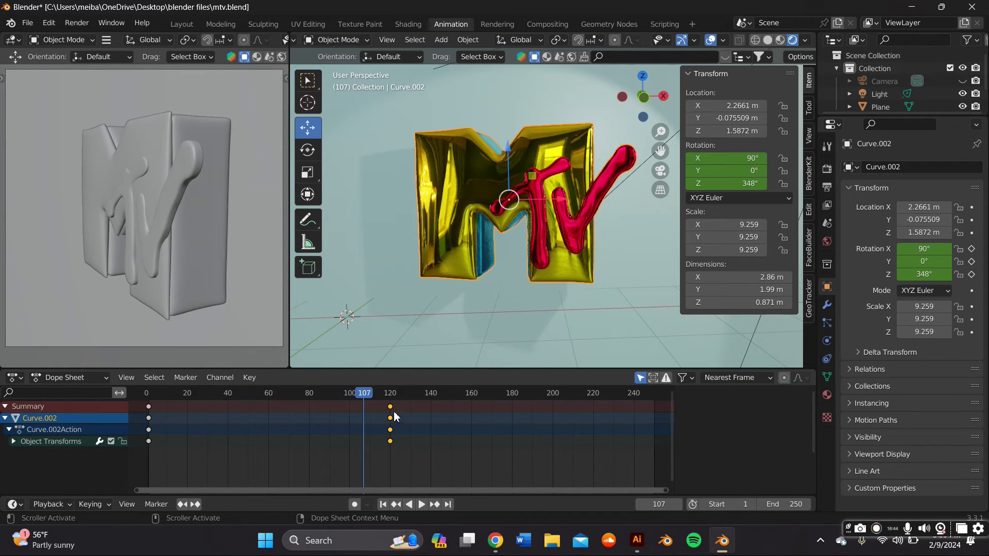
pyautogui.moveTo(390, 411); pyautogui.dragTo(349, 410)
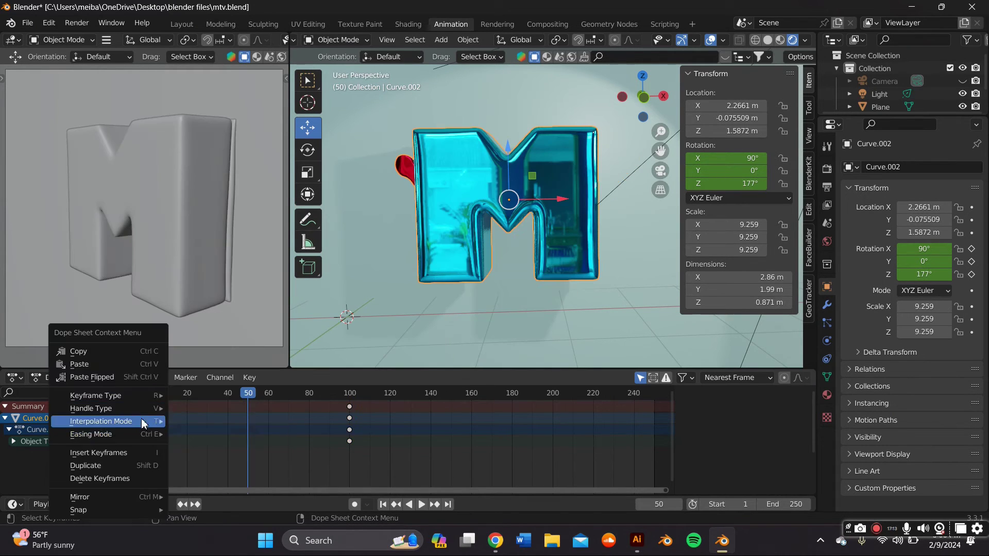
pyautogui.moveTo(141, 420)
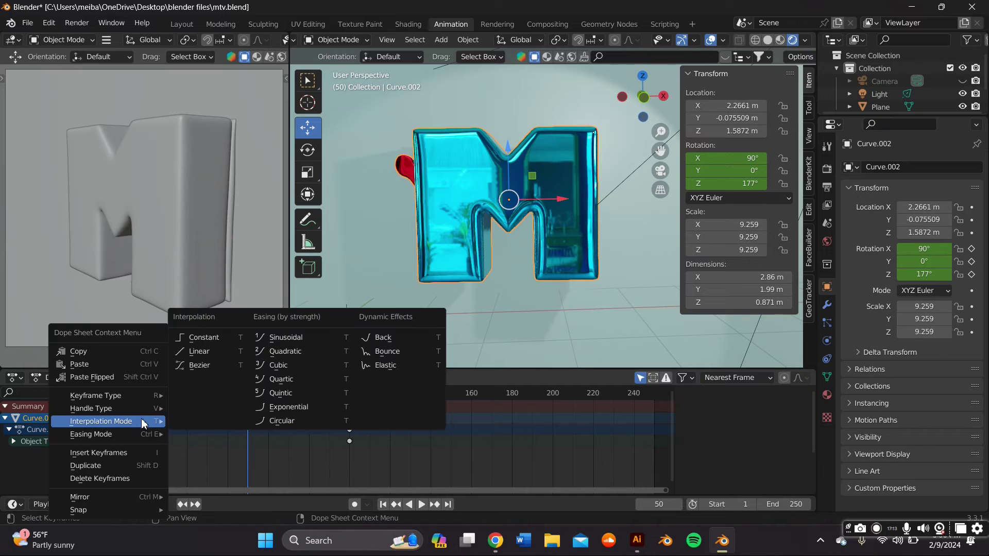
pyautogui.click(205, 353)
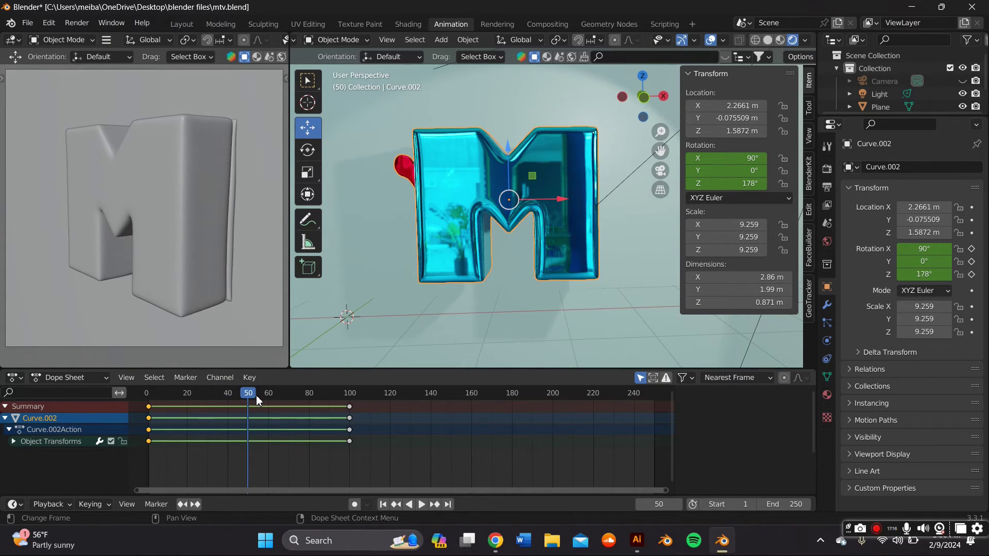
# Play back the logo's linear spin from frame 0 past the end keyframe
pyautogui.moveTo(258, 401); pyautogui.dragTo(128, 406)
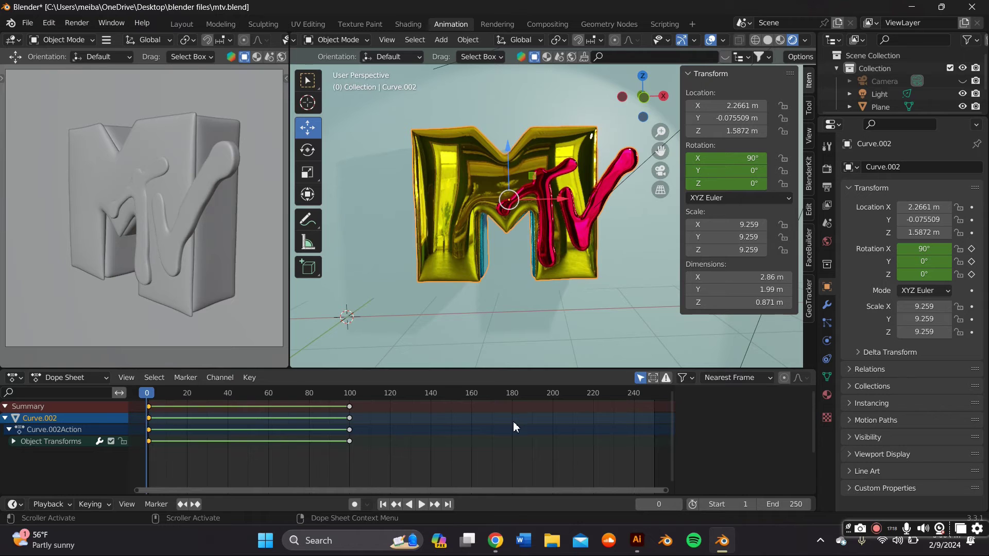
pyautogui.press('space')
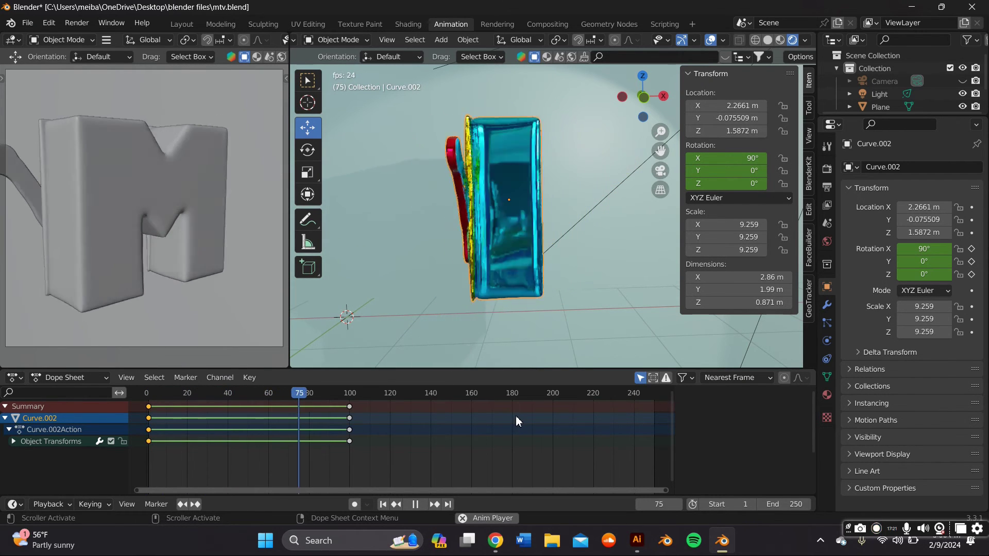
pyautogui.press('space')
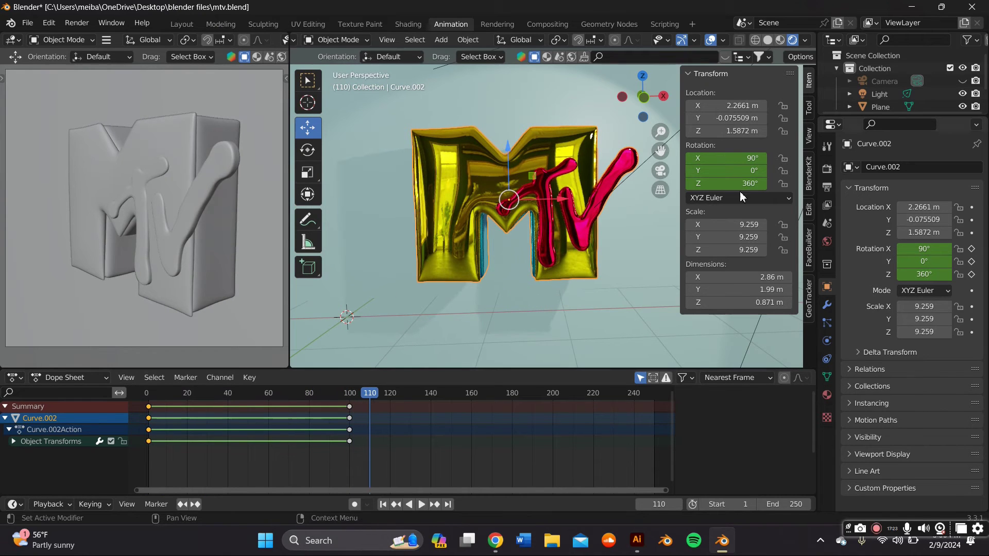
# Set the scene's end frame to 100 in the output frame range and play the looping spin
pyautogui.click(828, 188)
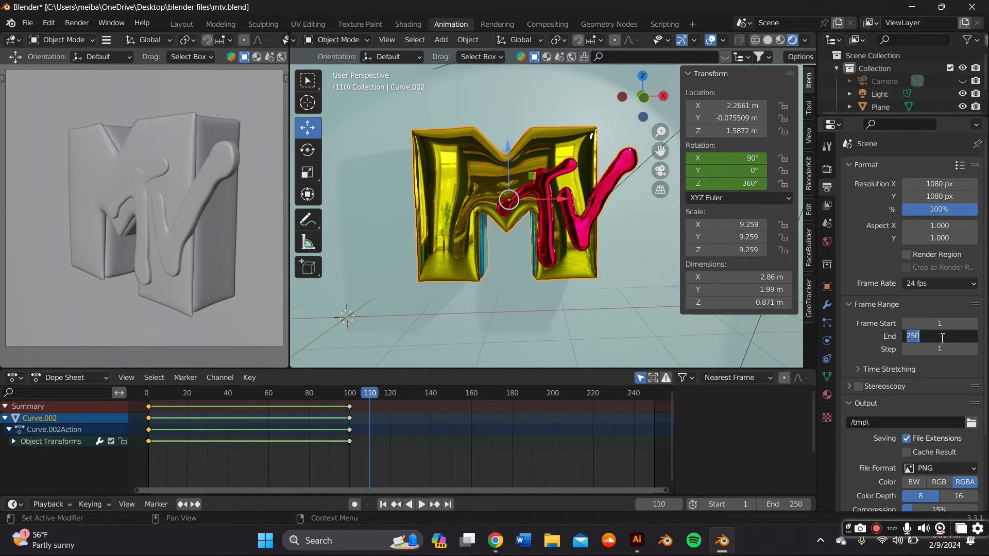
pyautogui.press('Return')
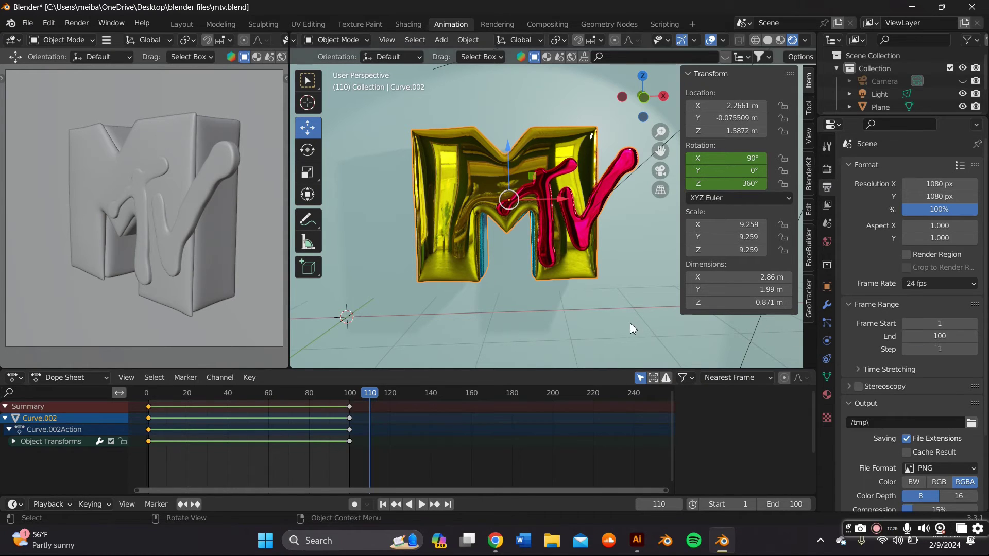
pyautogui.press('space')
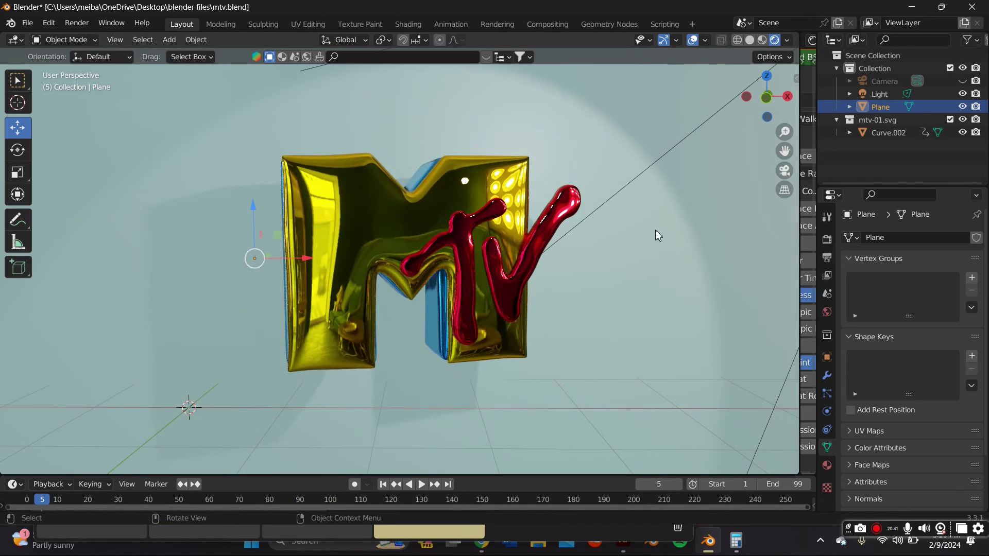
# Return the timeline to frame 0 and set the render output folder to the Desktop
pyautogui.scroll(-1, 190, 419)
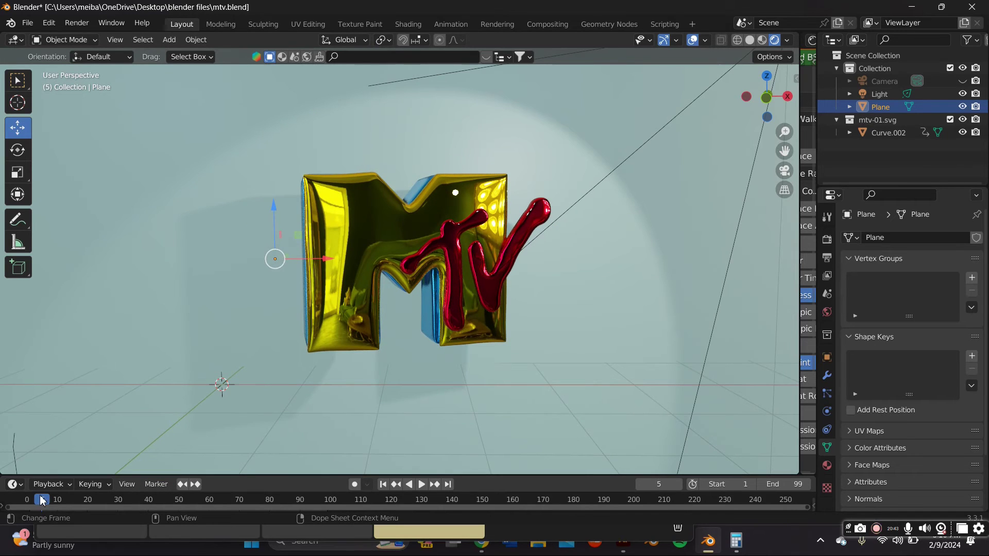
pyautogui.moveTo(42, 500); pyautogui.dragTo(27, 499)
pyautogui.click(827, 241)
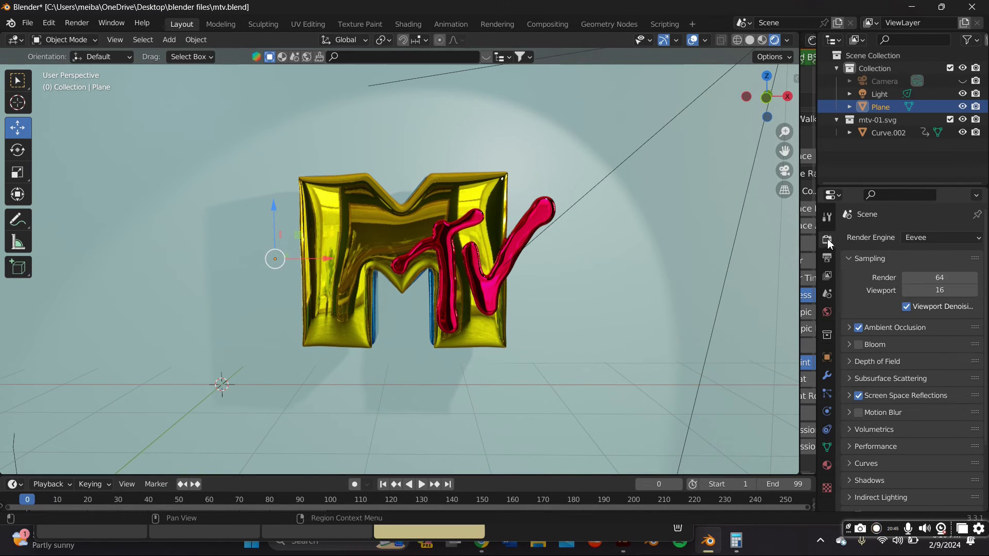
pyautogui.click(827, 275)
pyautogui.click(827, 259)
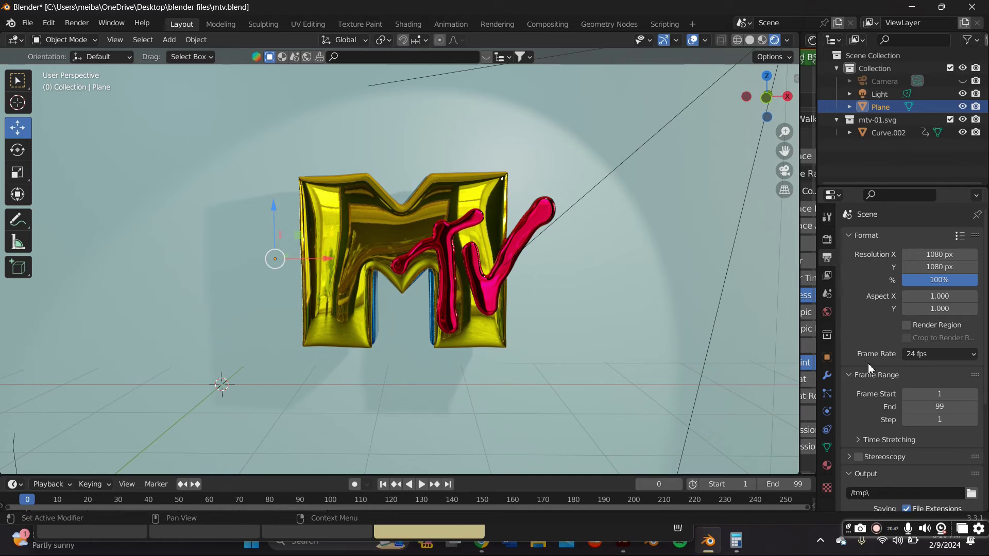
pyautogui.scroll(-2, 873, 381)
pyautogui.scroll(-5, 883, 382)
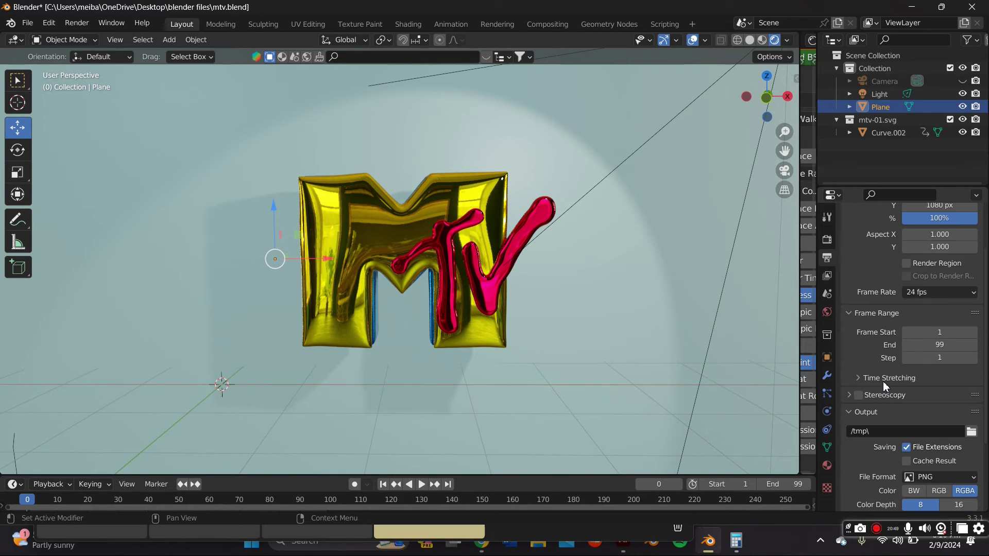
pyautogui.click(972, 350)
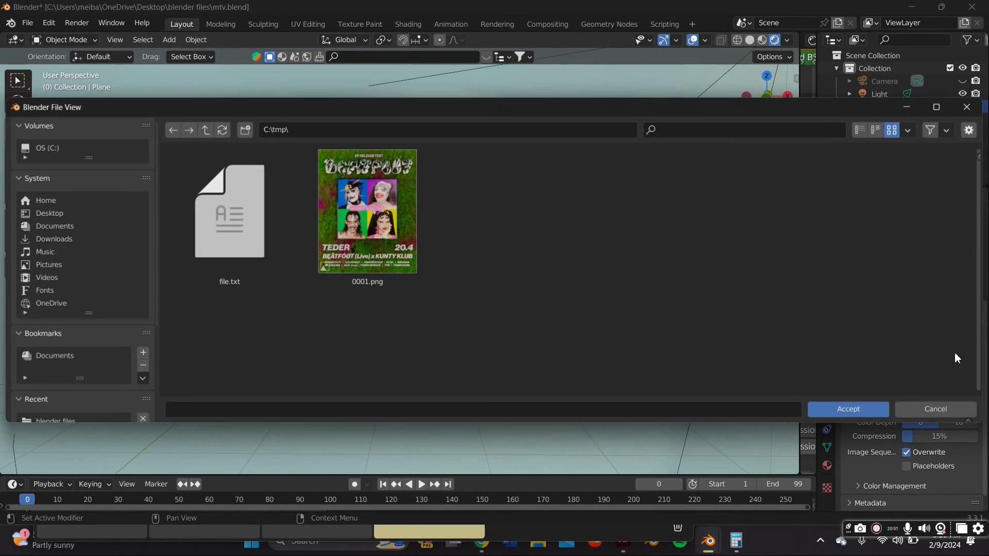
pyautogui.click(49, 213)
pyautogui.click(845, 408)
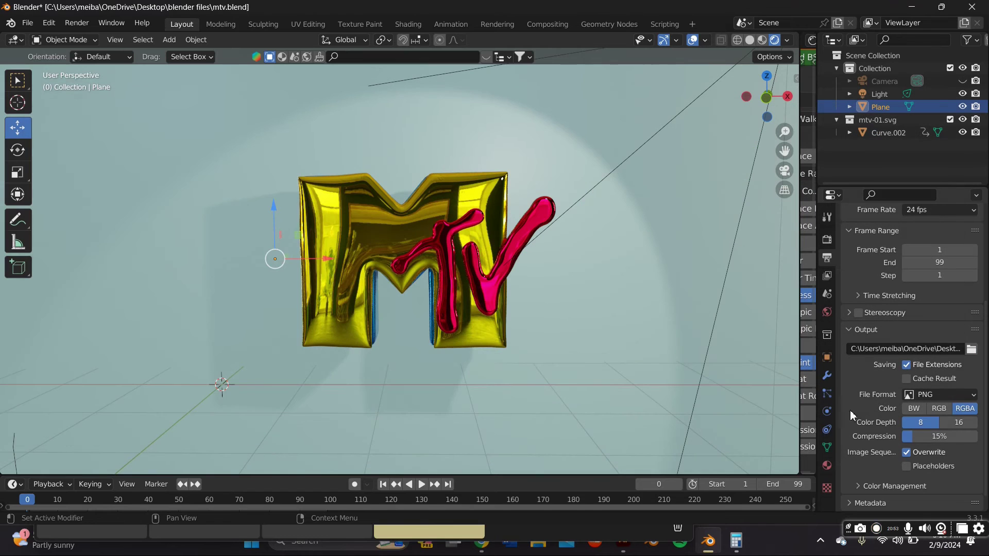
# Set the output file format to FFmpeg Video and the encoding container to MPEG-4
pyautogui.scroll(-1, 897, 396)
pyautogui.click(953, 379)
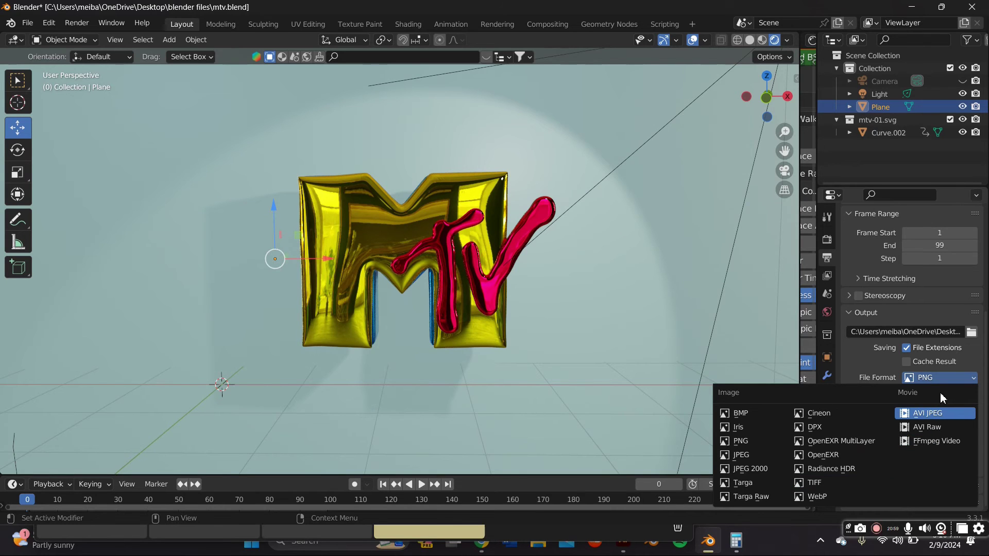
pyautogui.click(958, 442)
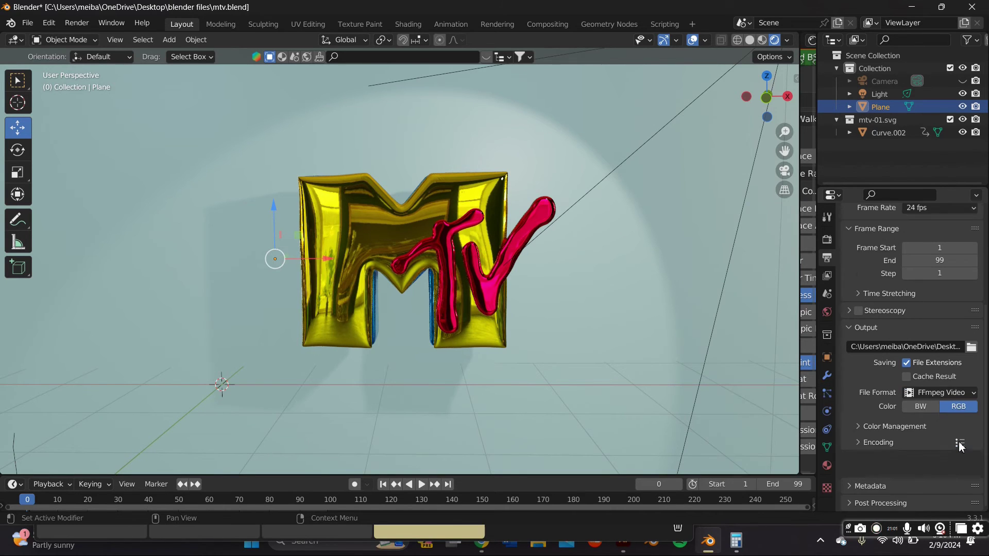
pyautogui.scroll(1, 957, 441)
pyautogui.click(895, 474)
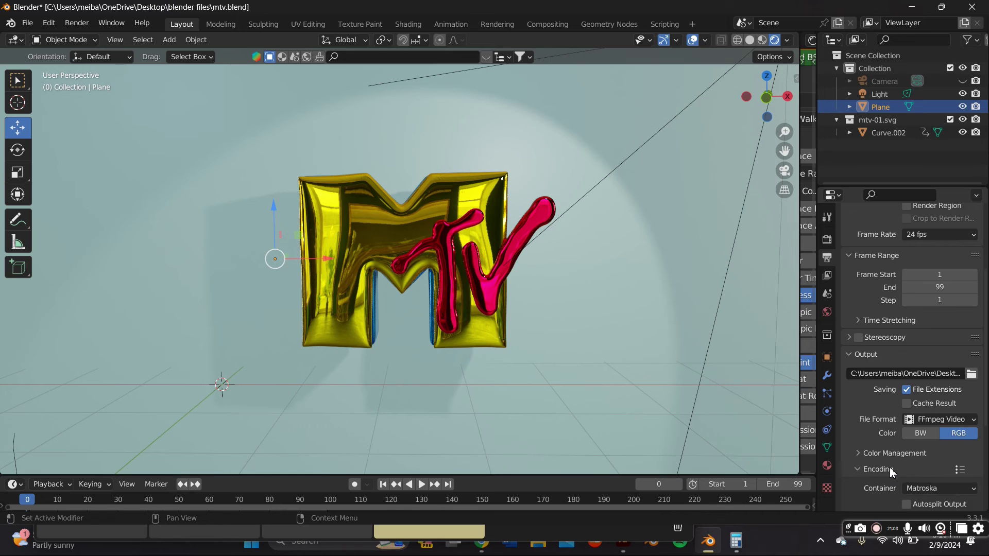
pyautogui.scroll(-3, 895, 464)
pyautogui.click(924, 428)
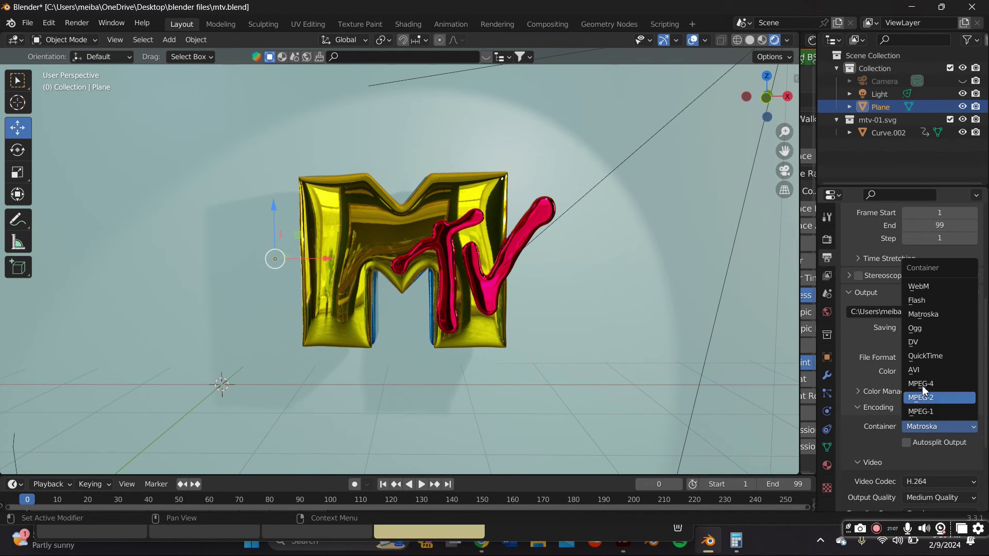
pyautogui.click(921, 384)
# Set the video output quality to Perceptually Lossless, keeping the H.264 codec and MPEG-4 container
pyautogui.scroll(-4, 908, 449)
pyautogui.click(922, 416)
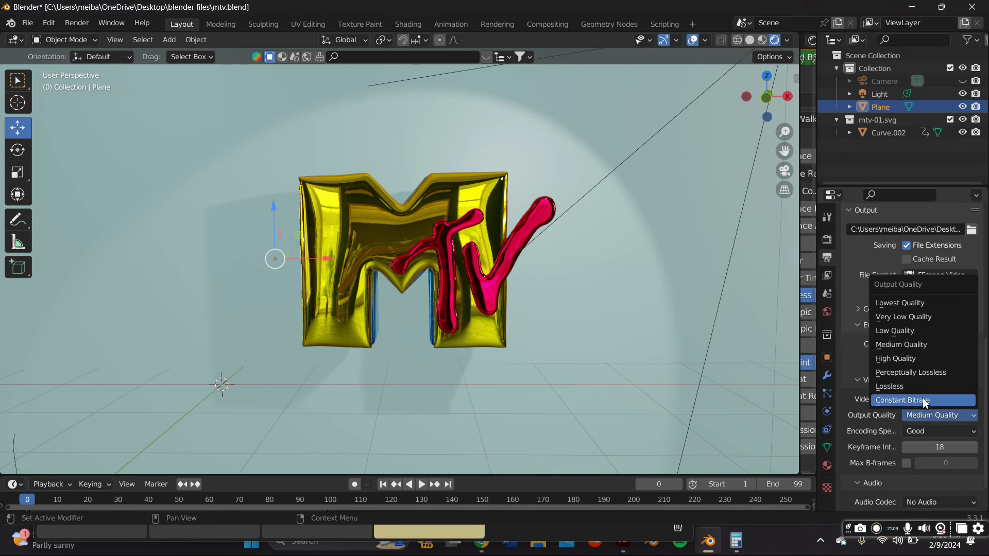
pyautogui.click(926, 372)
pyautogui.click(934, 399)
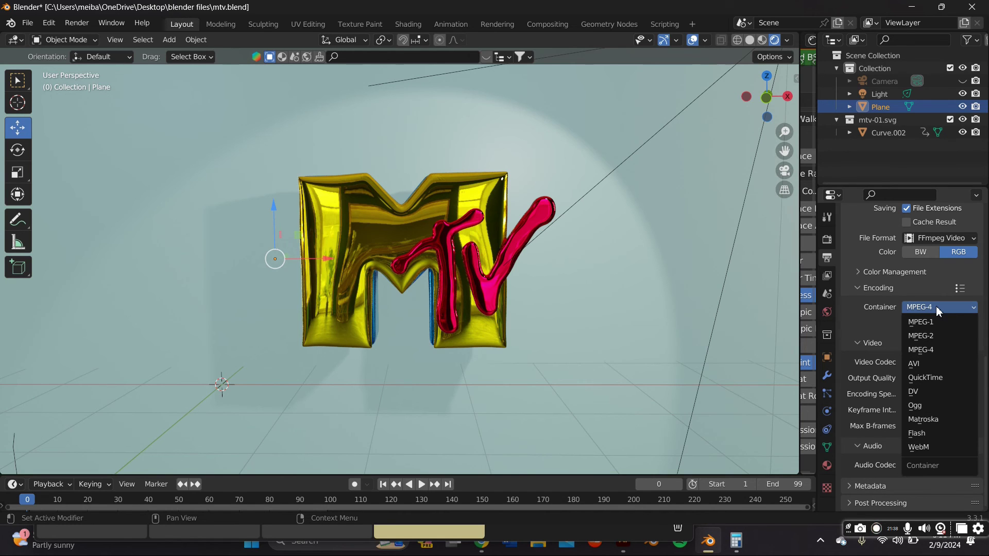
pyautogui.click(936, 306)
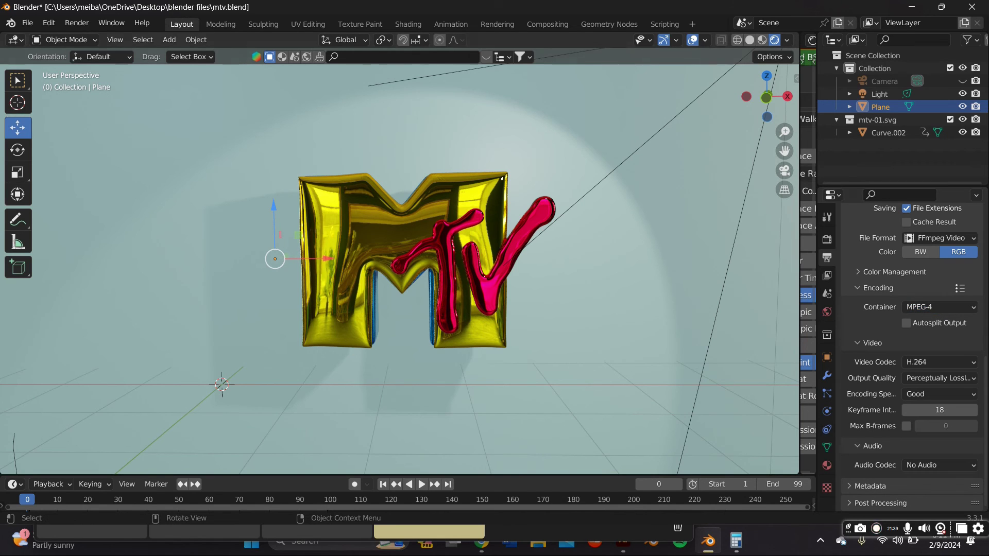
# Render the spinning logo animation and view the whole frame in the render window
pyautogui.click(77, 23)
pyautogui.click(111, 23)
pyautogui.click(76, 24)
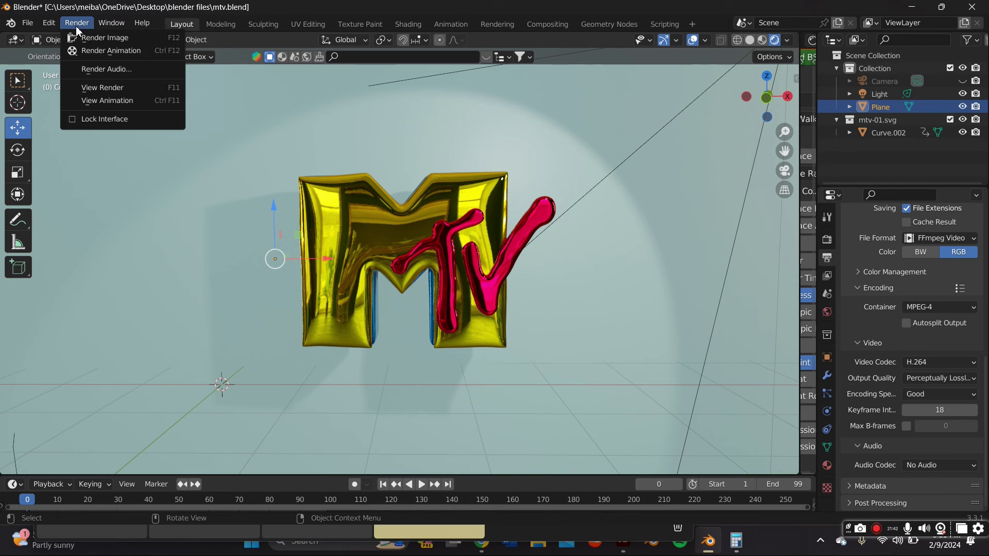
pyautogui.click(88, 51)
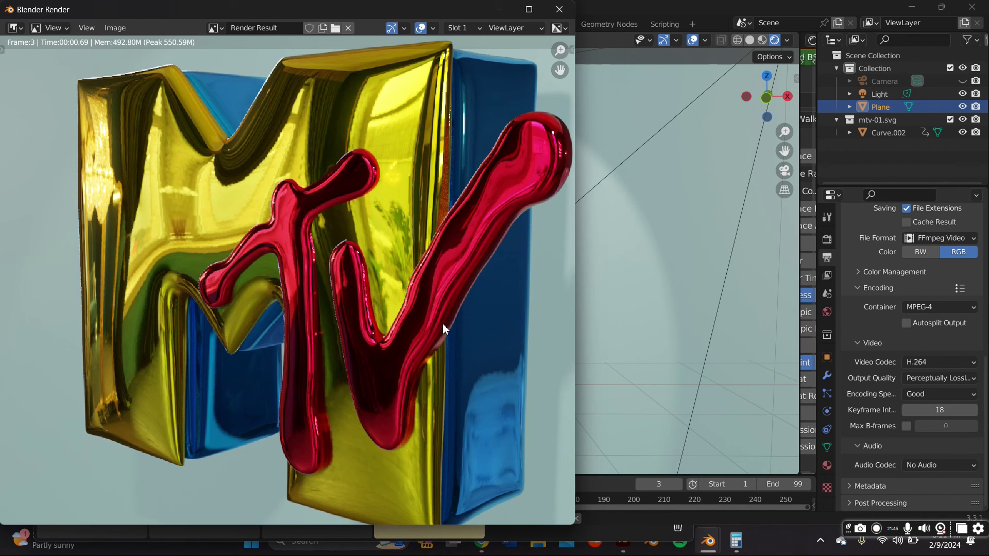
pyautogui.scroll(-5, 442, 323)
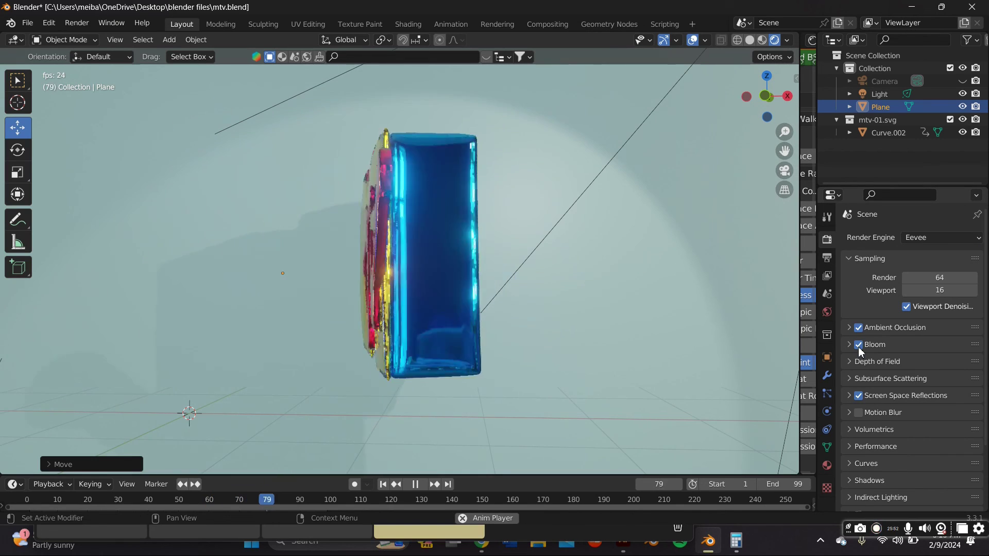
# Expand the Eevee Bloom settings and toggle Bloom off and on to compare its effect on the spinning logo
pyautogui.click(903, 348)
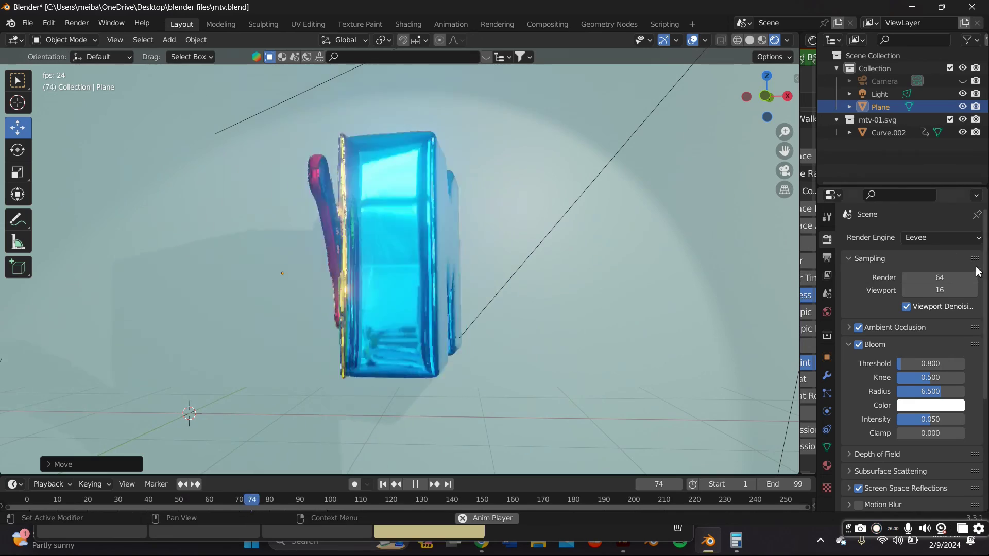
pyautogui.click(860, 344)
pyautogui.click(860, 343)
pyautogui.click(858, 342)
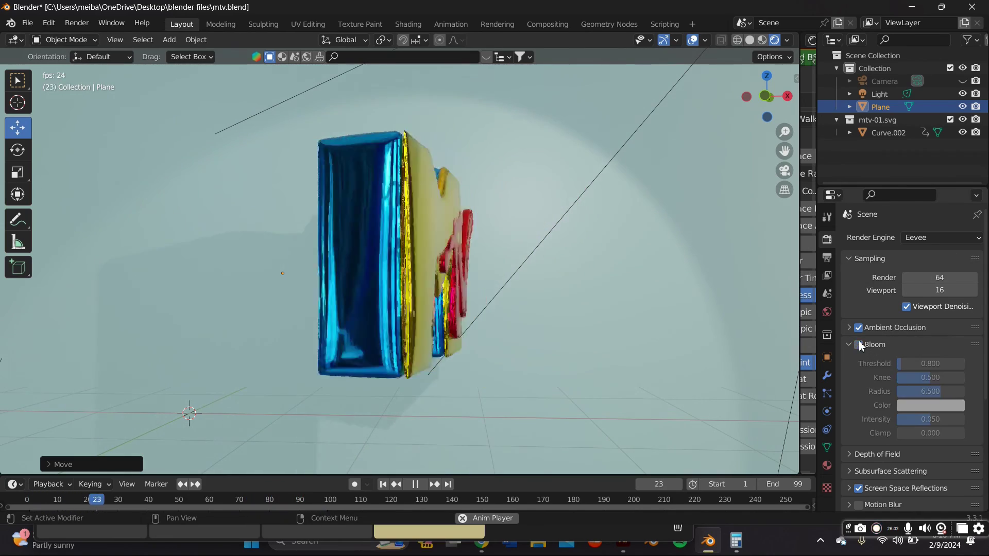
pyautogui.click(870, 338)
pyautogui.click(866, 343)
pyautogui.click(854, 342)
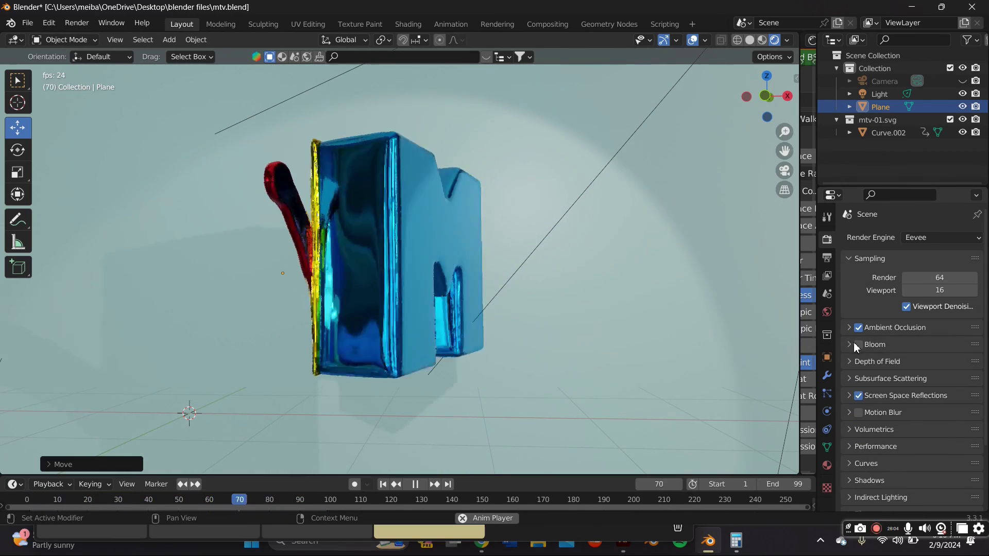
# Enable Bloom, raise its threshold to 8.412, and switch Bloom off to compare the logo without it
pyautogui.click(856, 343)
pyautogui.click(847, 346)
pyautogui.moveTo(906, 363); pyautogui.dragTo(955, 364)
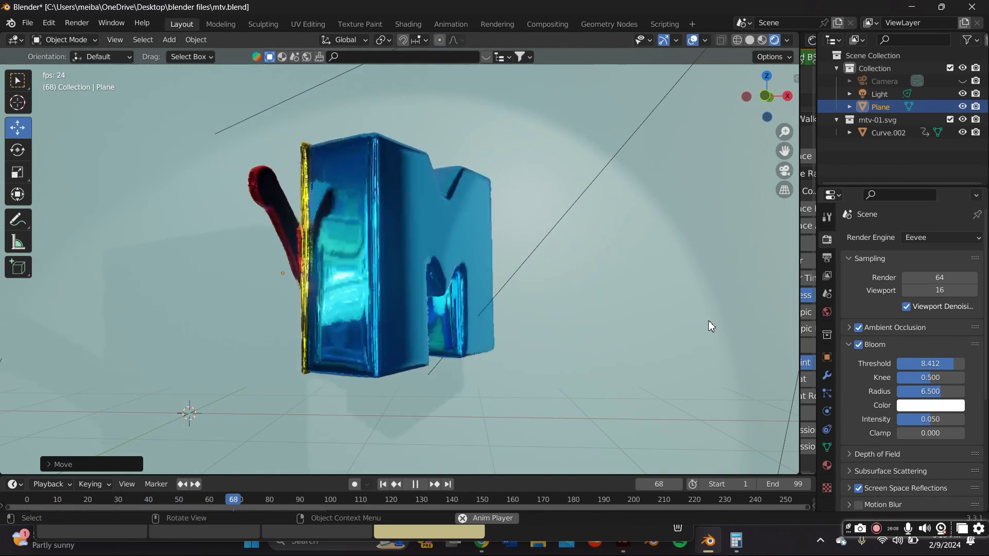
pyautogui.click(859, 345)
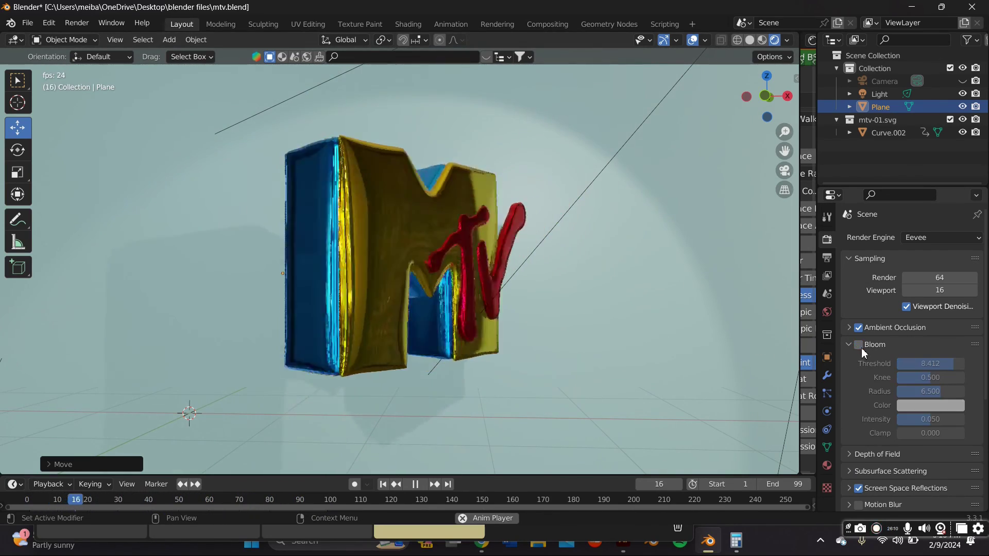